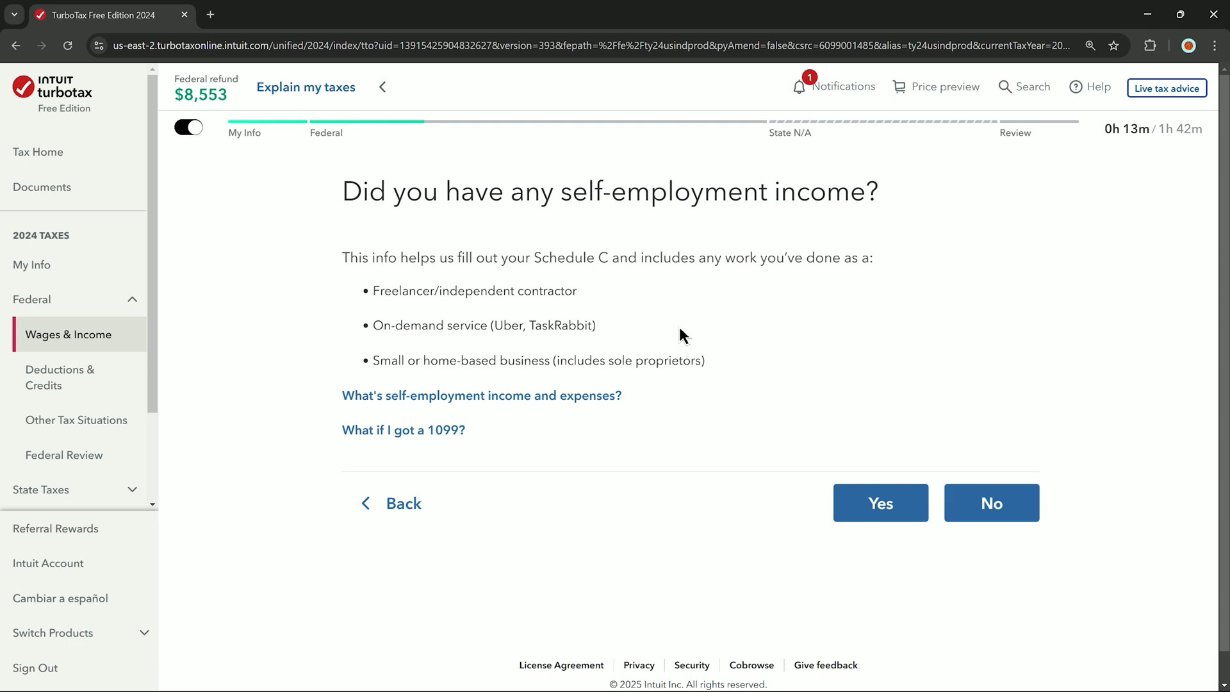
Answer Yes to having self-employment income, then choose the Deluxe upgrade from the comparison table
click(908, 516)
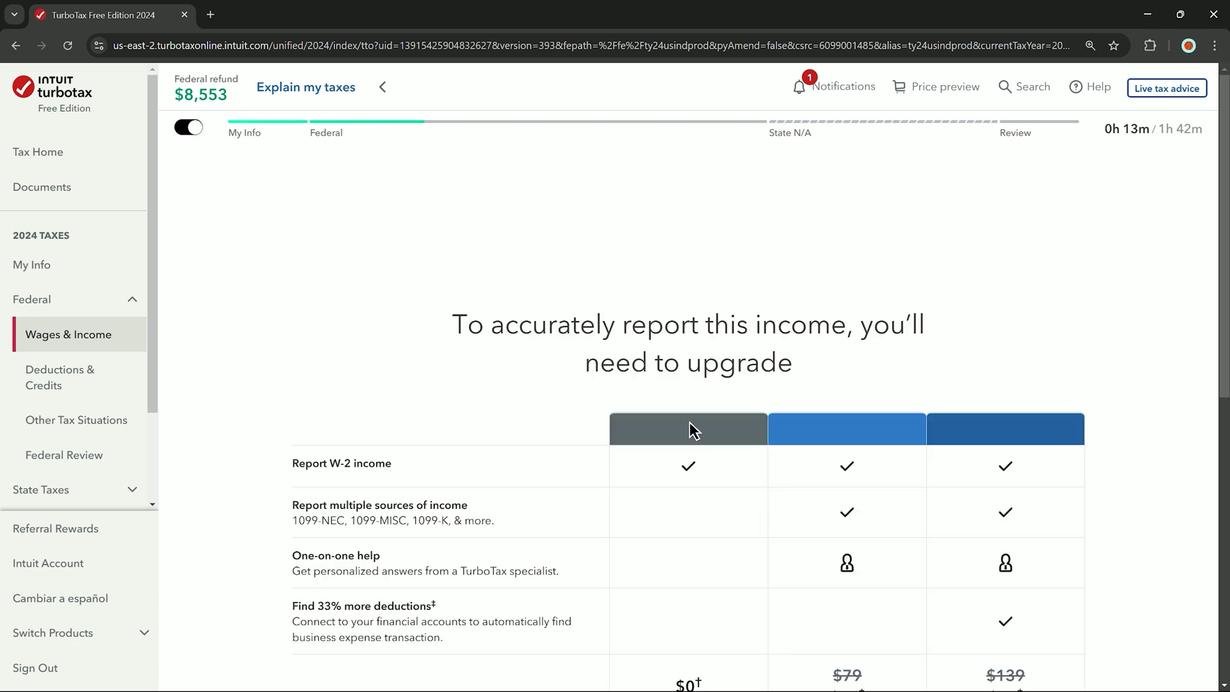
scroll(690, 423, down, 7)
scroll(692, 410, up, 4)
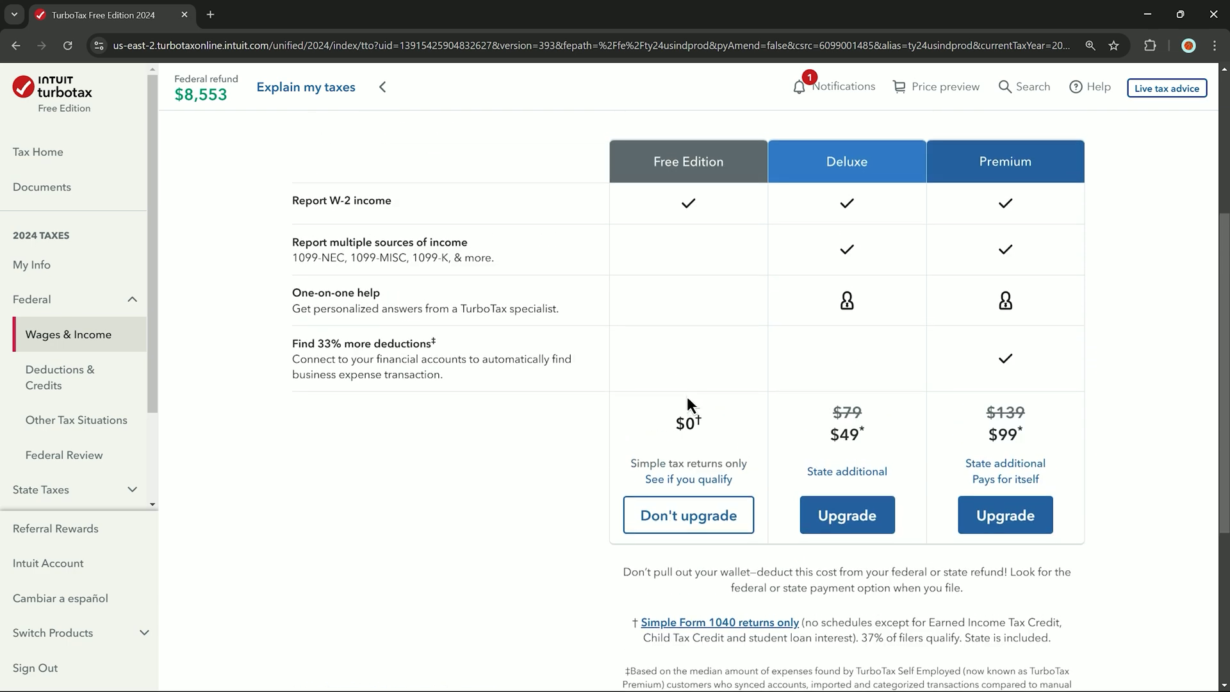
scroll(687, 398, up, 2)
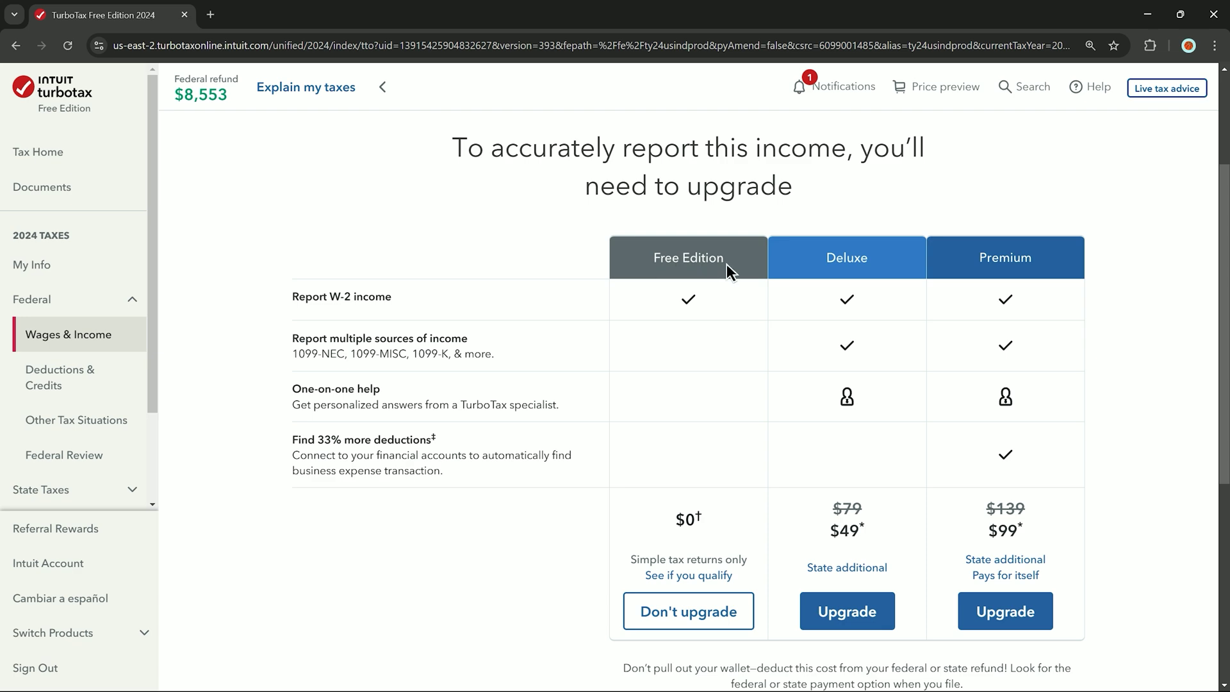
scroll(726, 264, up, 2)
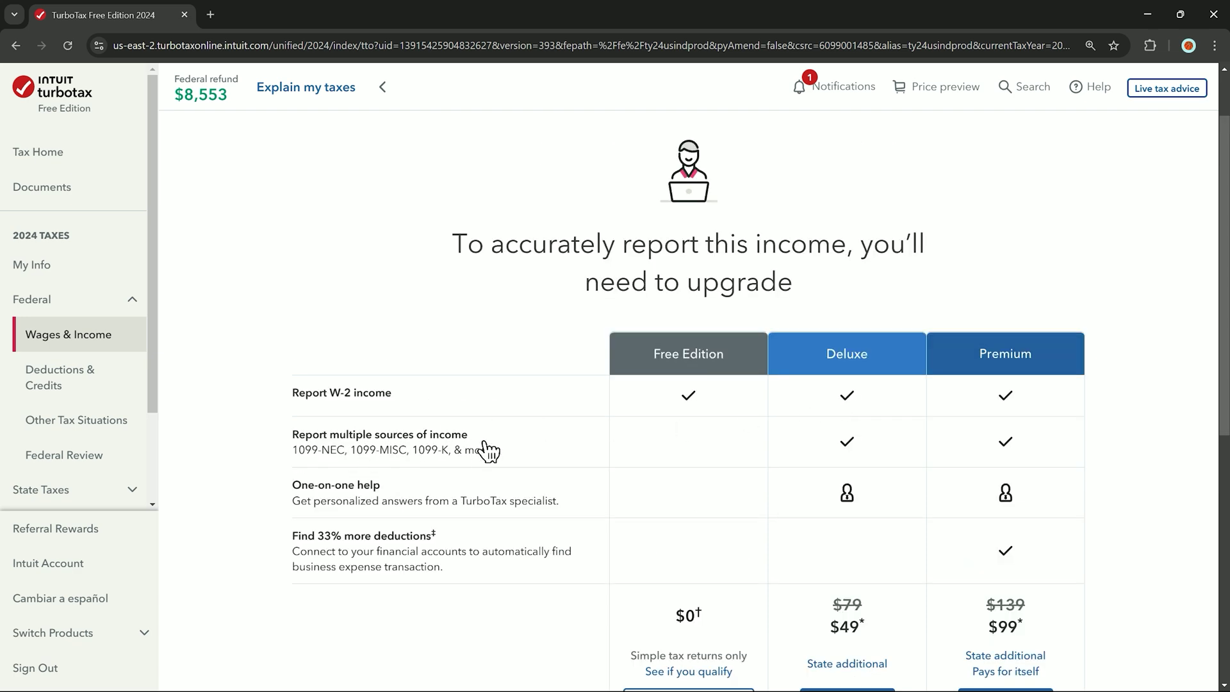
scroll(484, 447, down, 5)
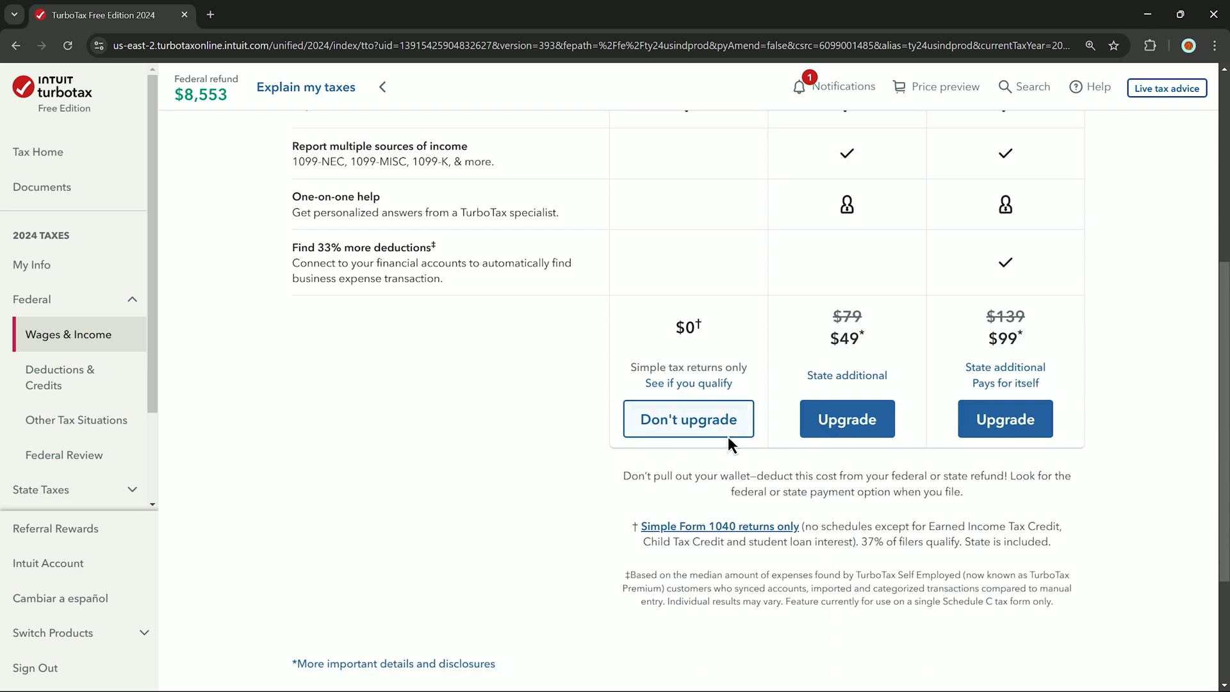
click(841, 432)
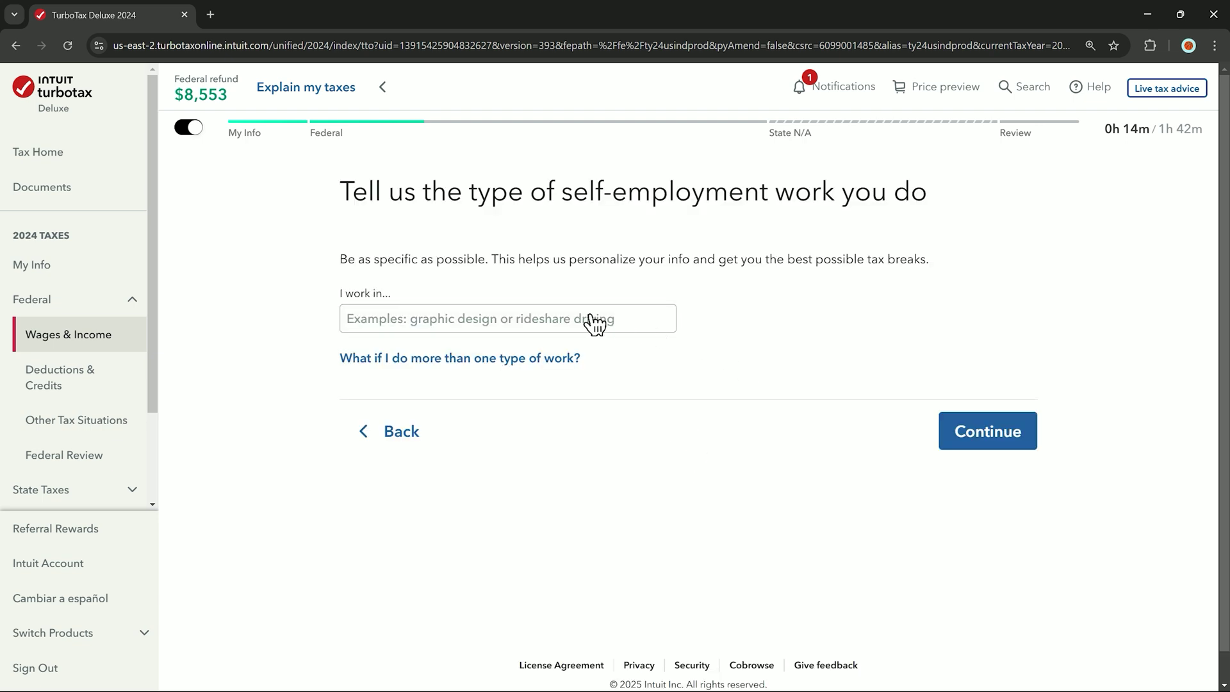
Describe the work as Ecommerce under Clothing & clothing accessories retailers
click(588, 319)
text(Ecommerce)
click(1000, 445)
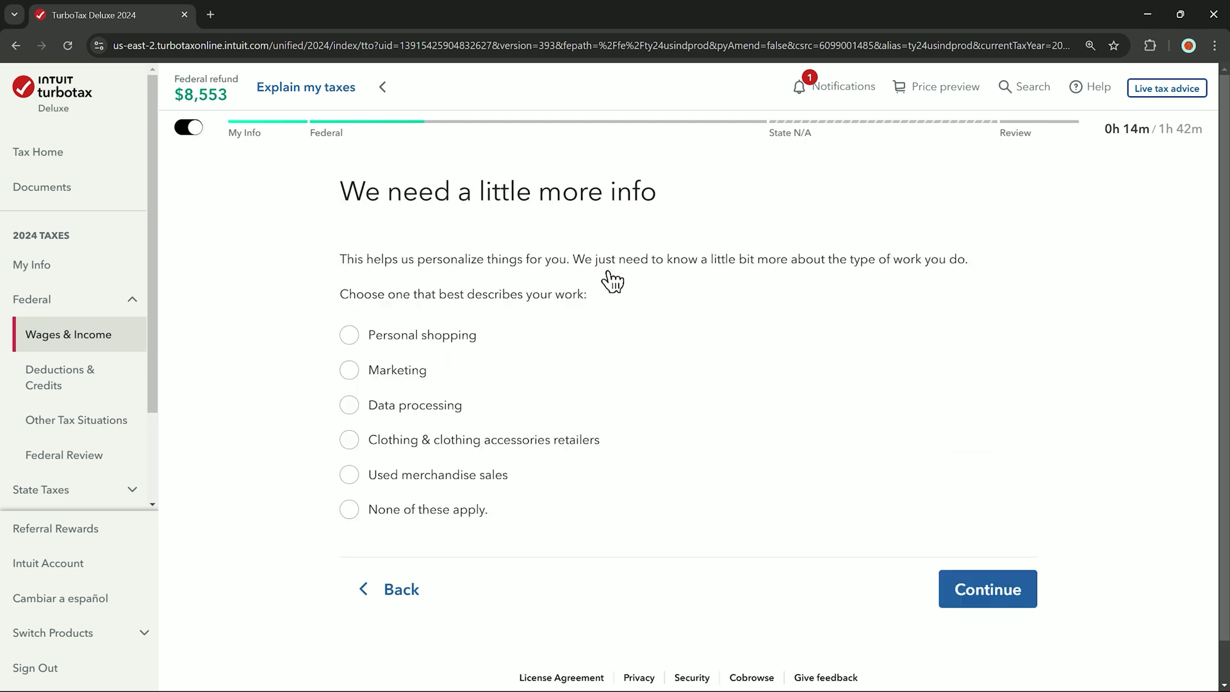
click(411, 448)
click(967, 590)
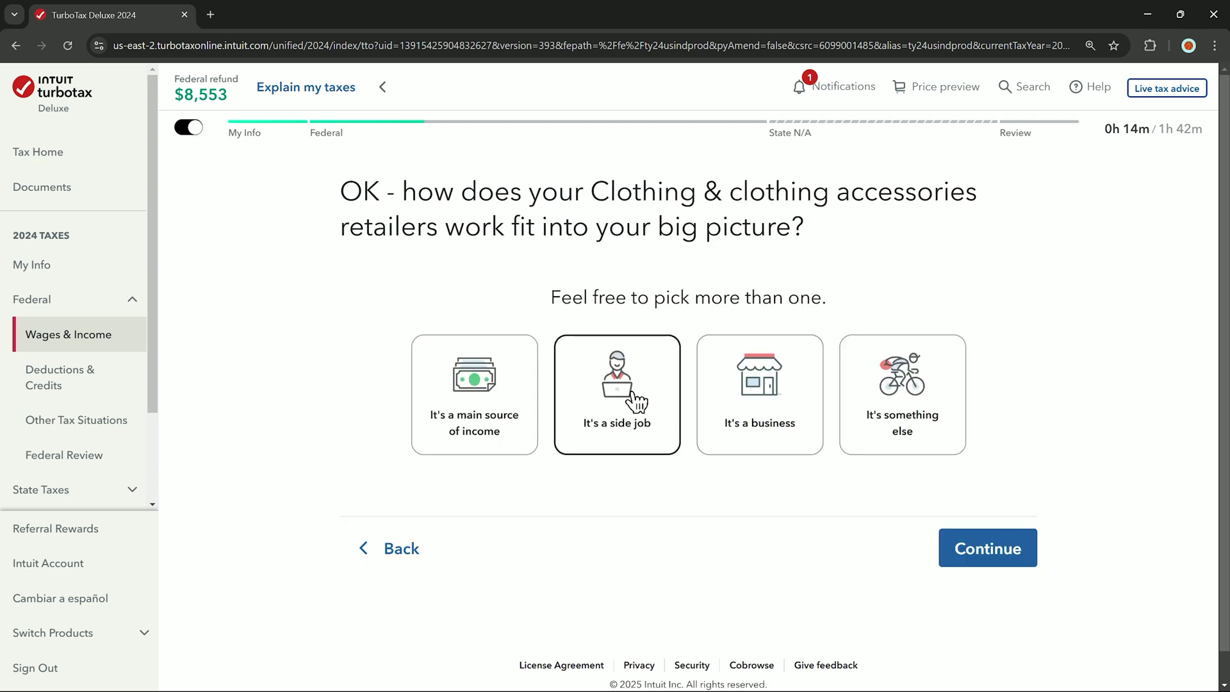
Mark the work as a side job that didn't start or stop in 2024
click(637, 402)
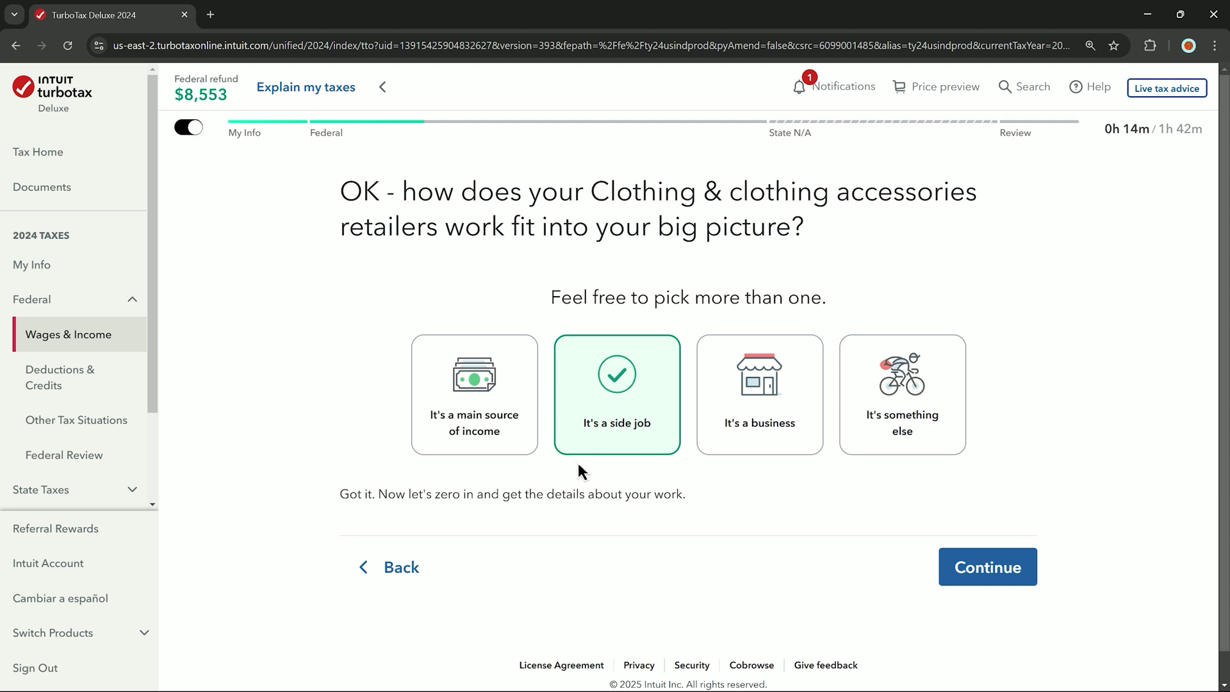
click(986, 567)
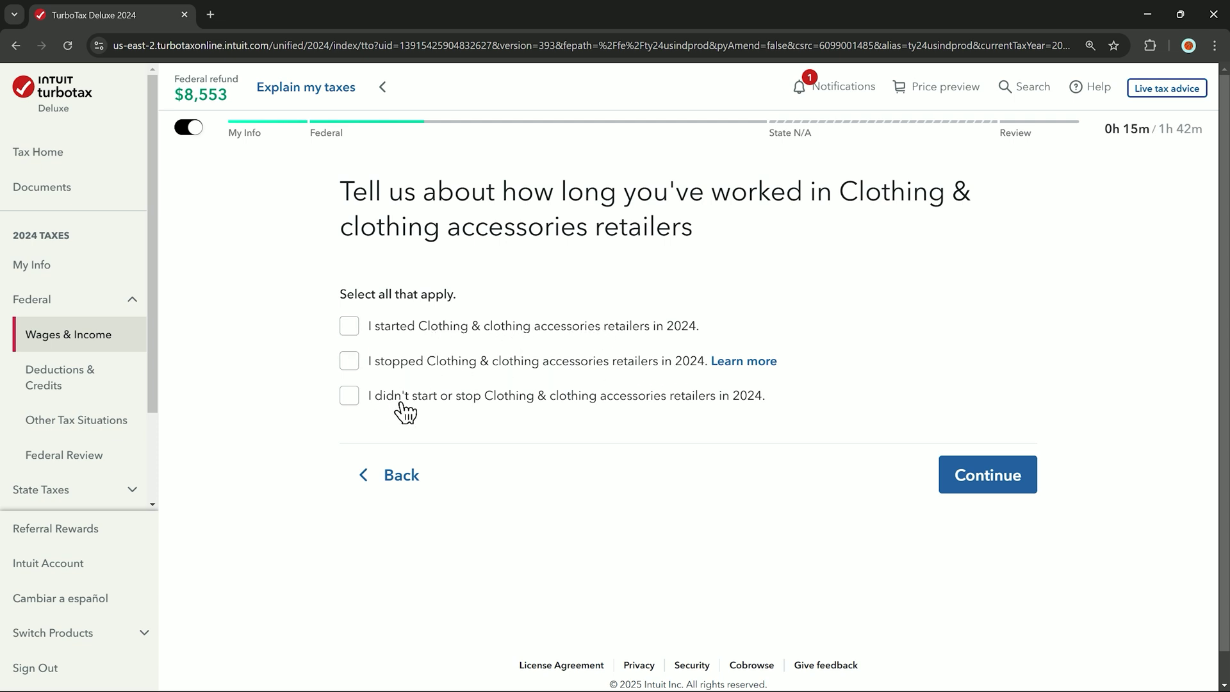
click(690, 412)
click(1023, 486)
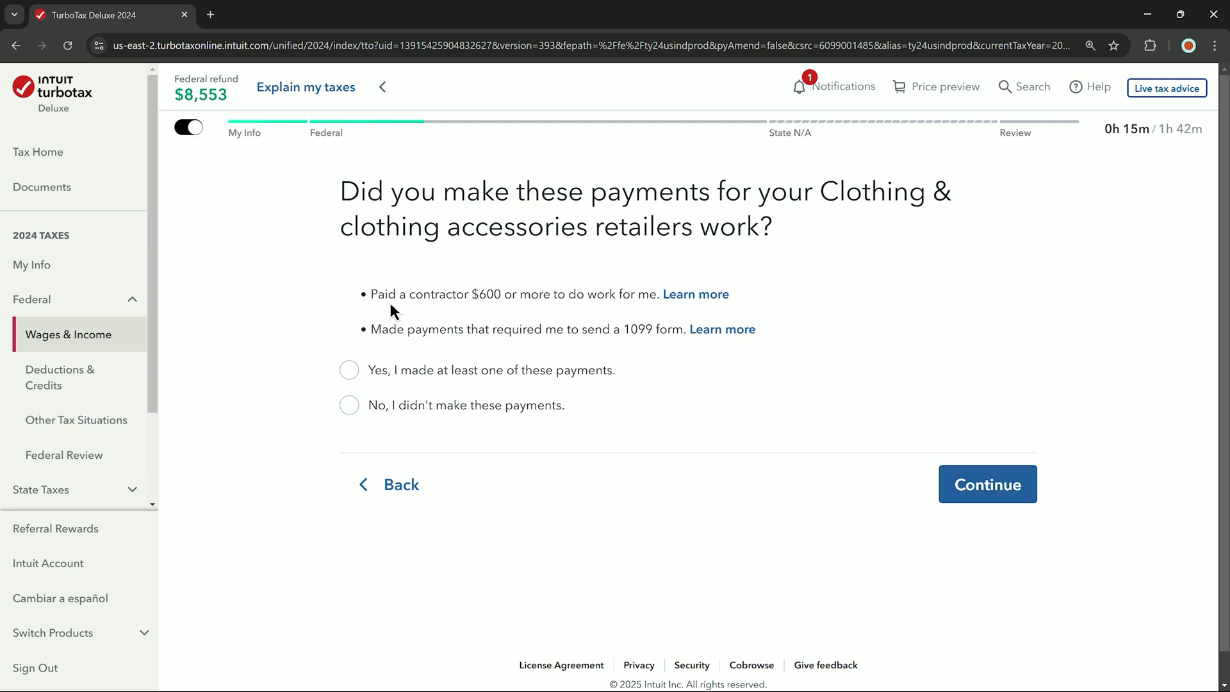
Answer No to 1099-requiring payments and mark none of the unusual situations as applying
click(391, 378)
click(456, 410)
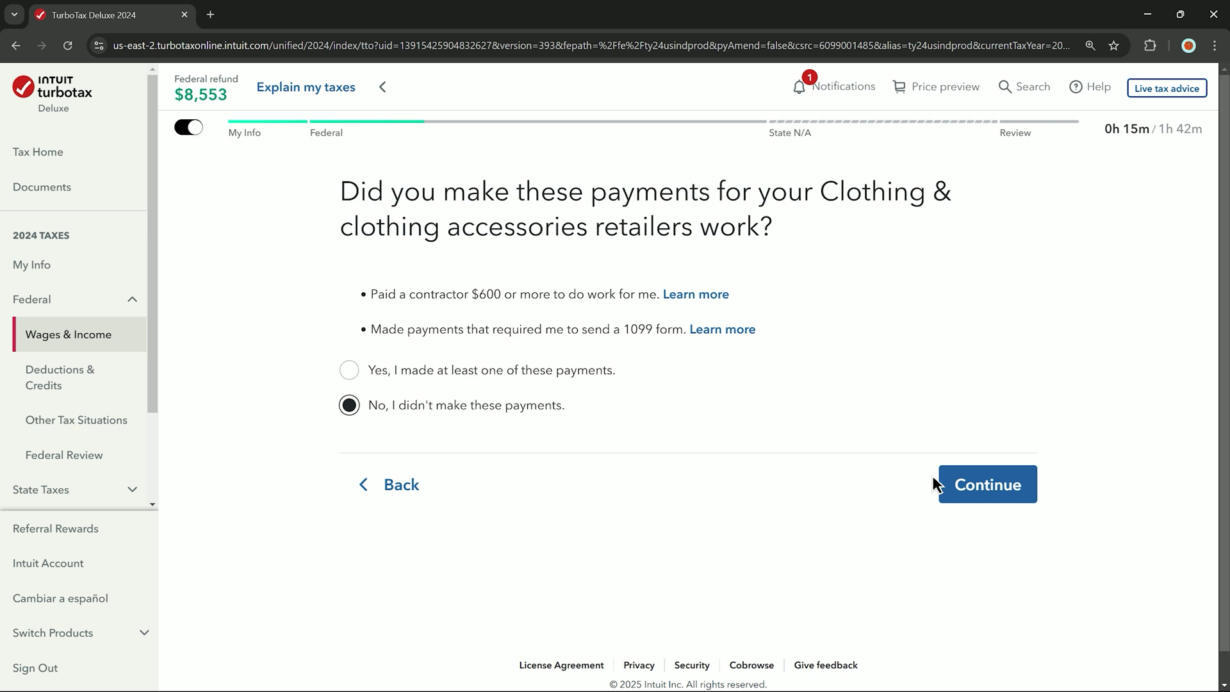
click(969, 485)
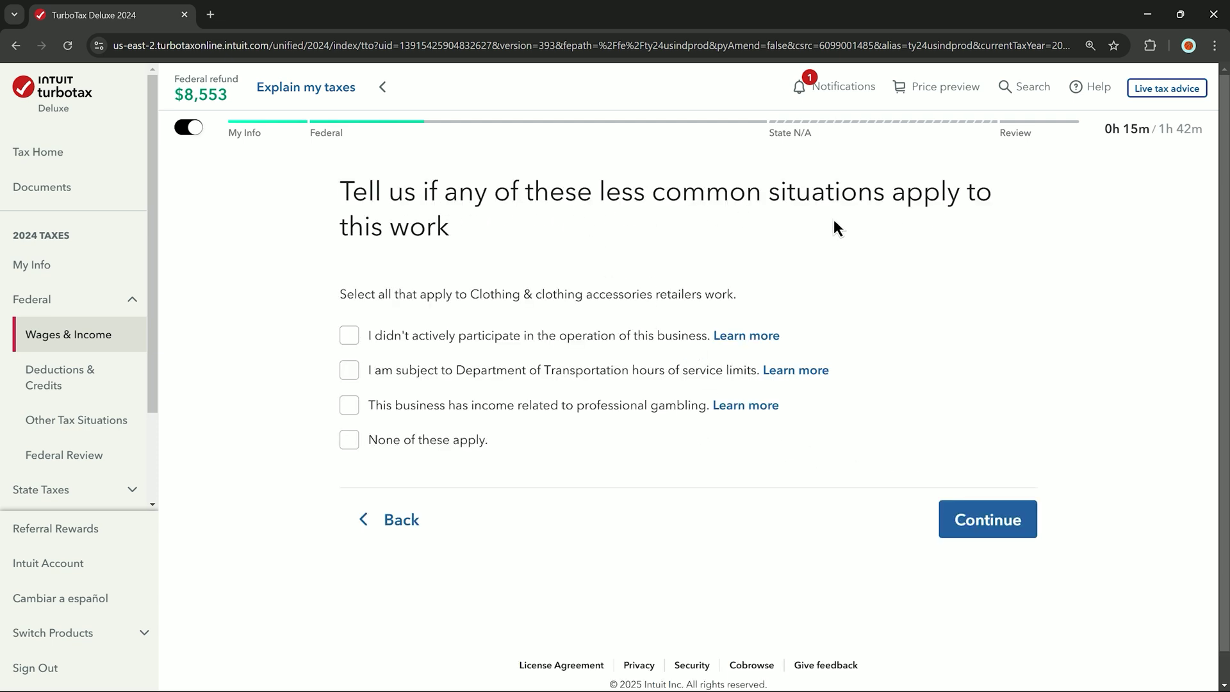
click(377, 442)
key(Return)
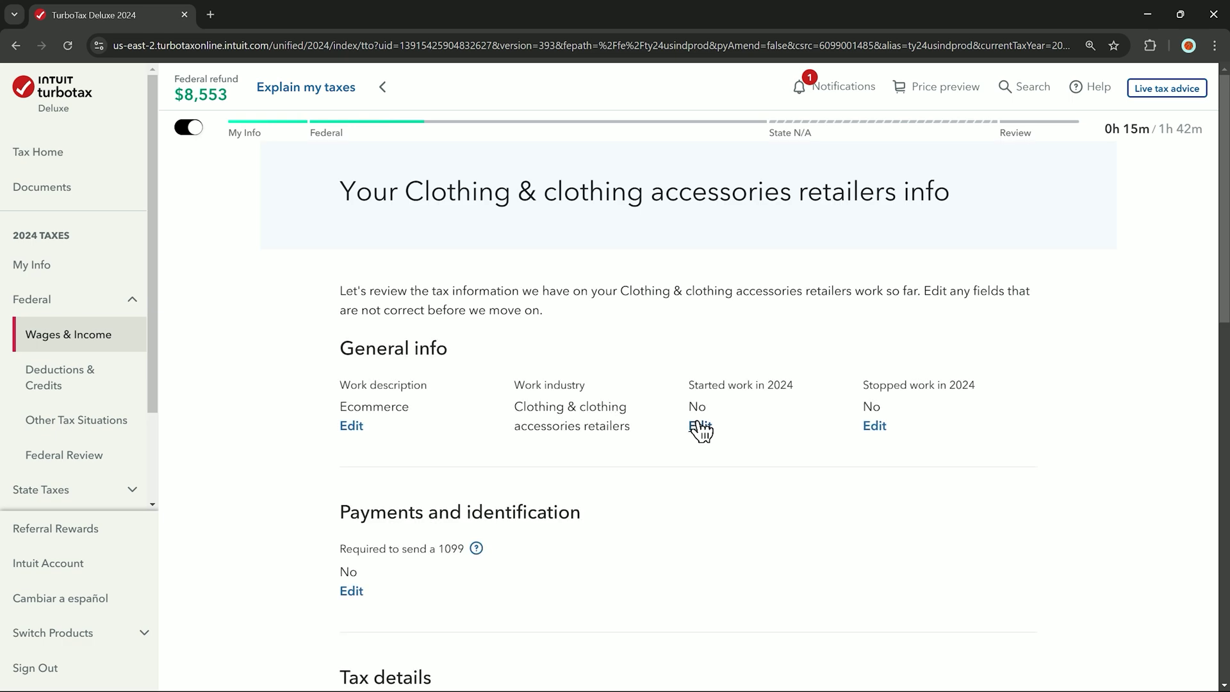
Review the pre-filled business information and confirm it looks good
scroll(582, 306, down, 5)
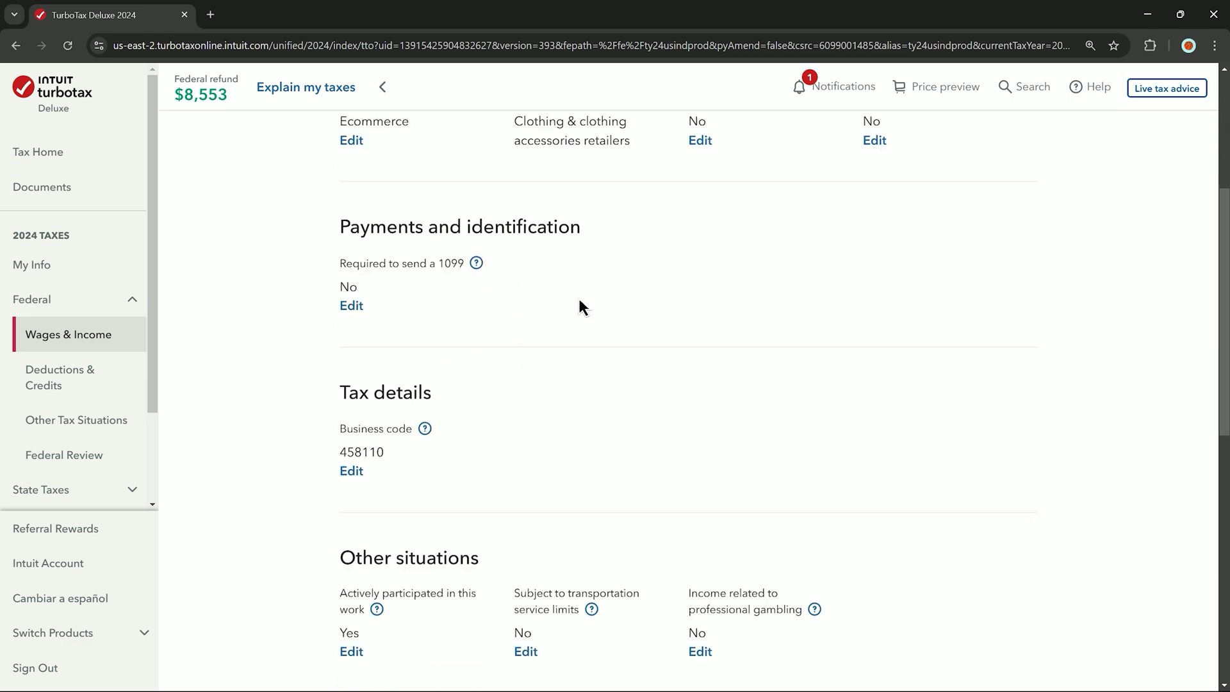
scroll(579, 306, down, 10)
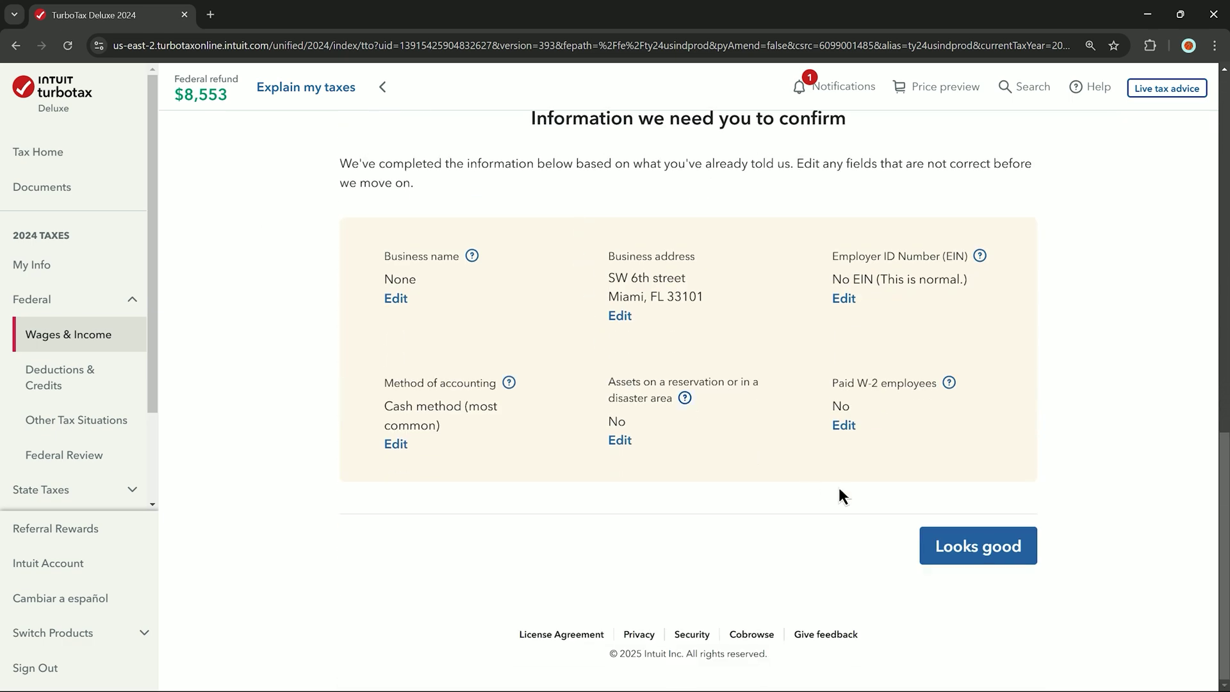
click(987, 564)
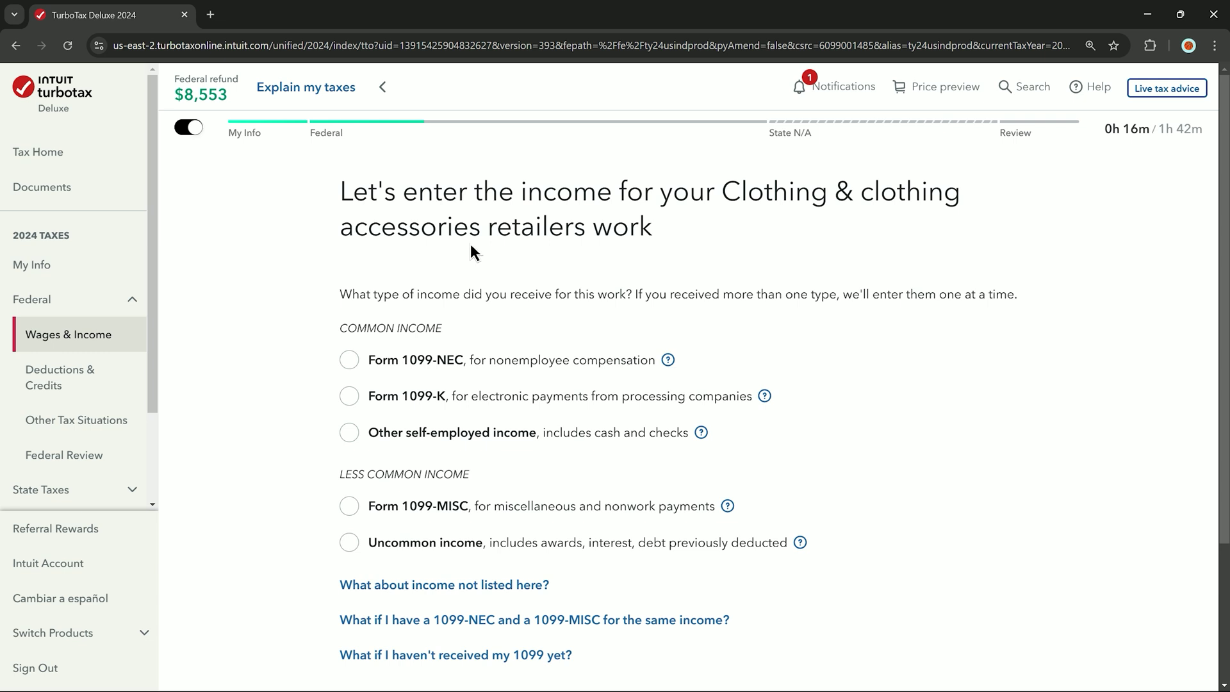
Choose Form 1099-K as the type of income received
scroll(471, 252, down, 1)
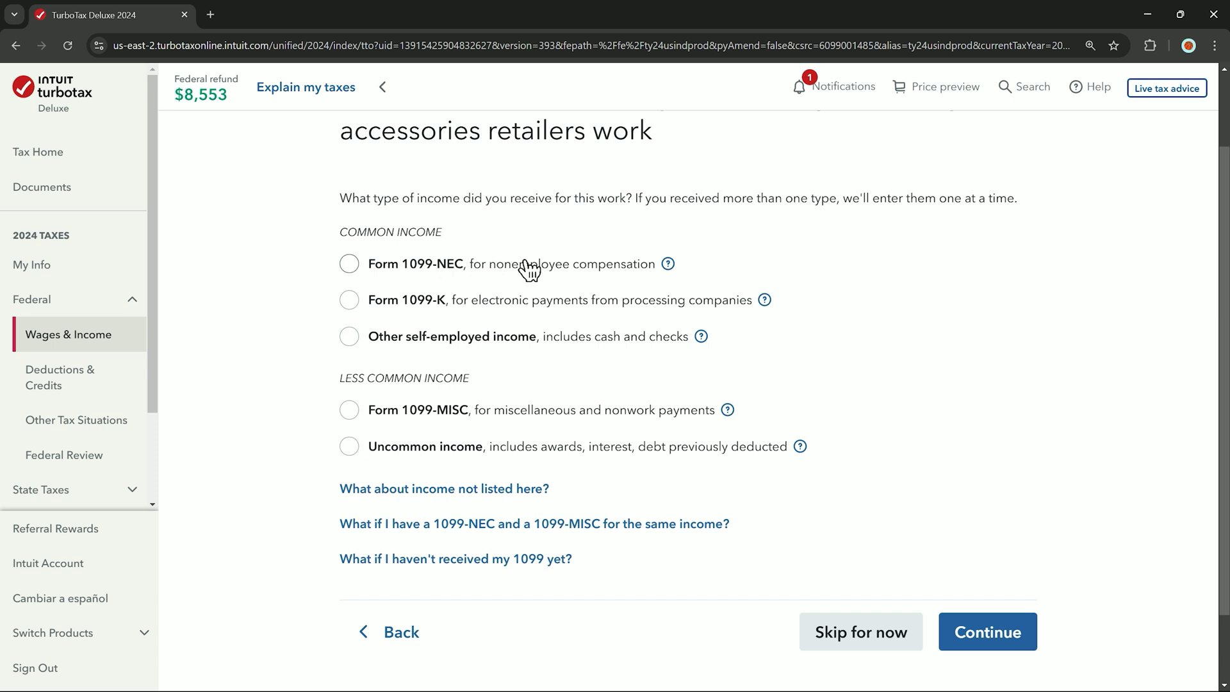
click(396, 313)
click(955, 632)
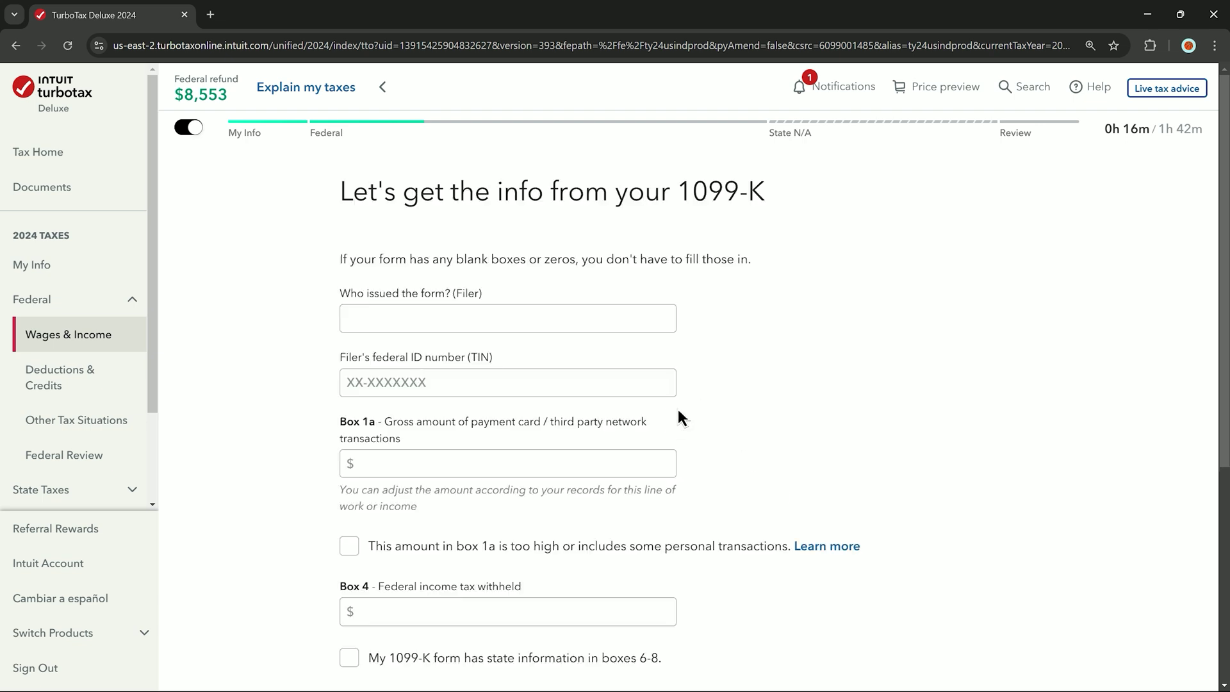
Enter PayPal as the 1099-K filer along with its federal ID number
click(507, 333)
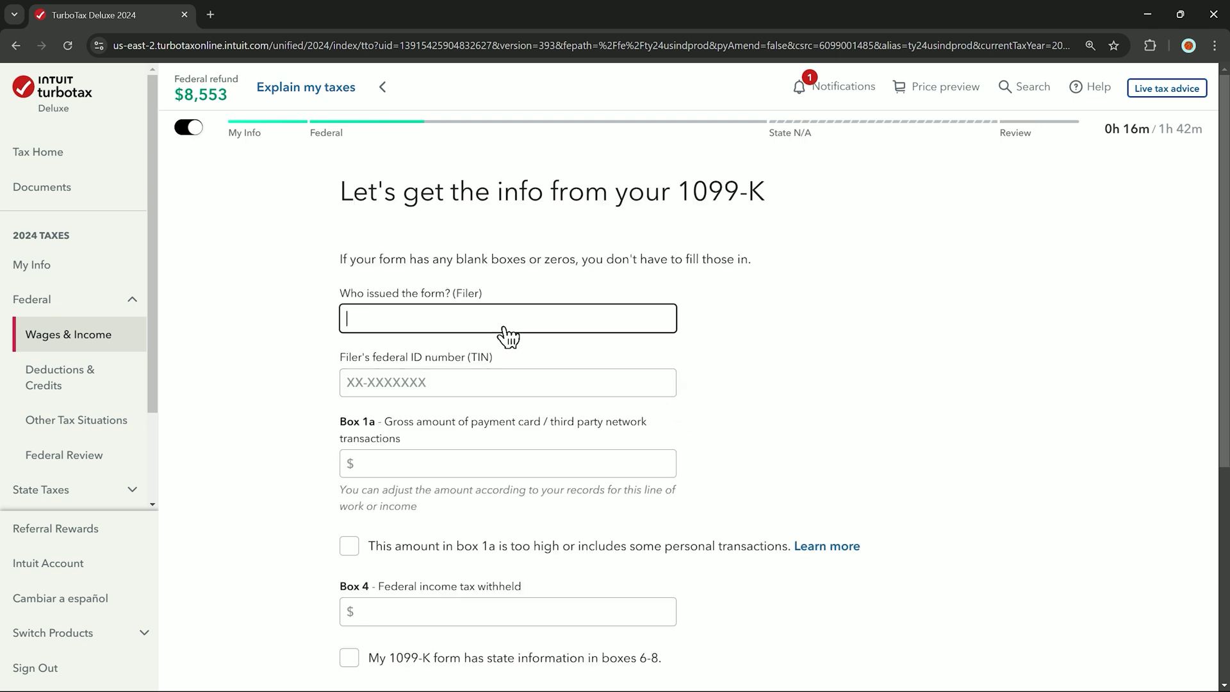
text(PayPal)
click(504, 388)
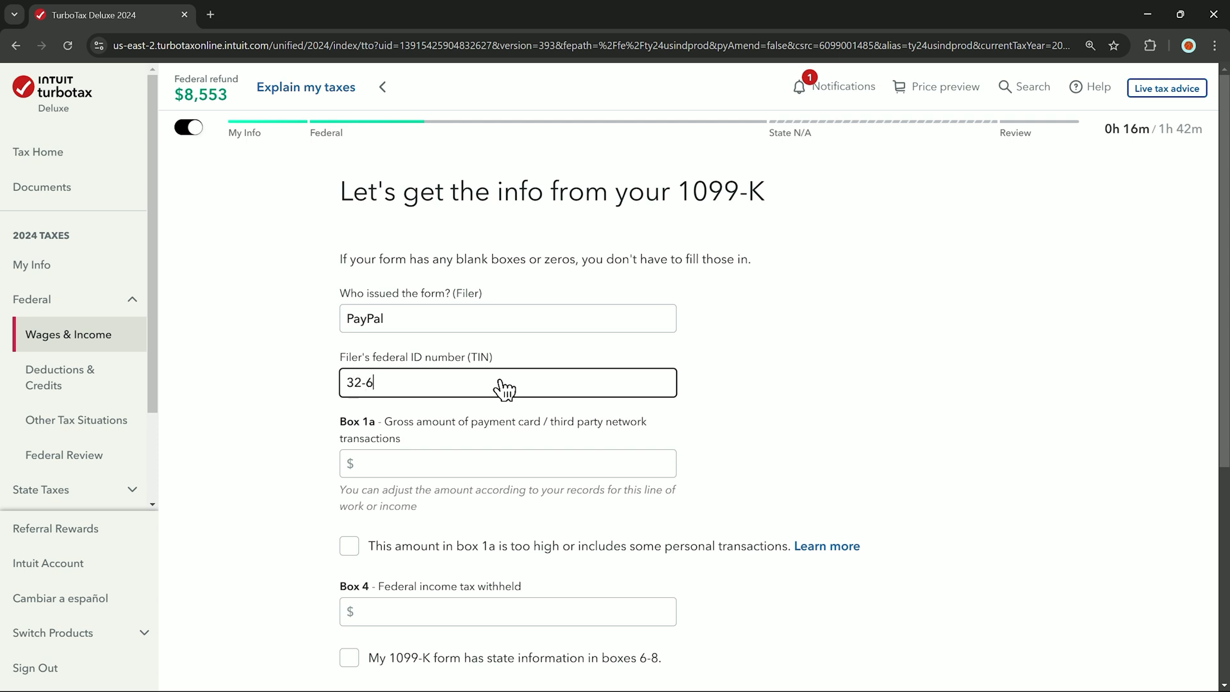
Enter $5,000 in Box 1a and $400 federal tax withheld in Box 4
key(Tab)
scroll(406, 365, down, 1)
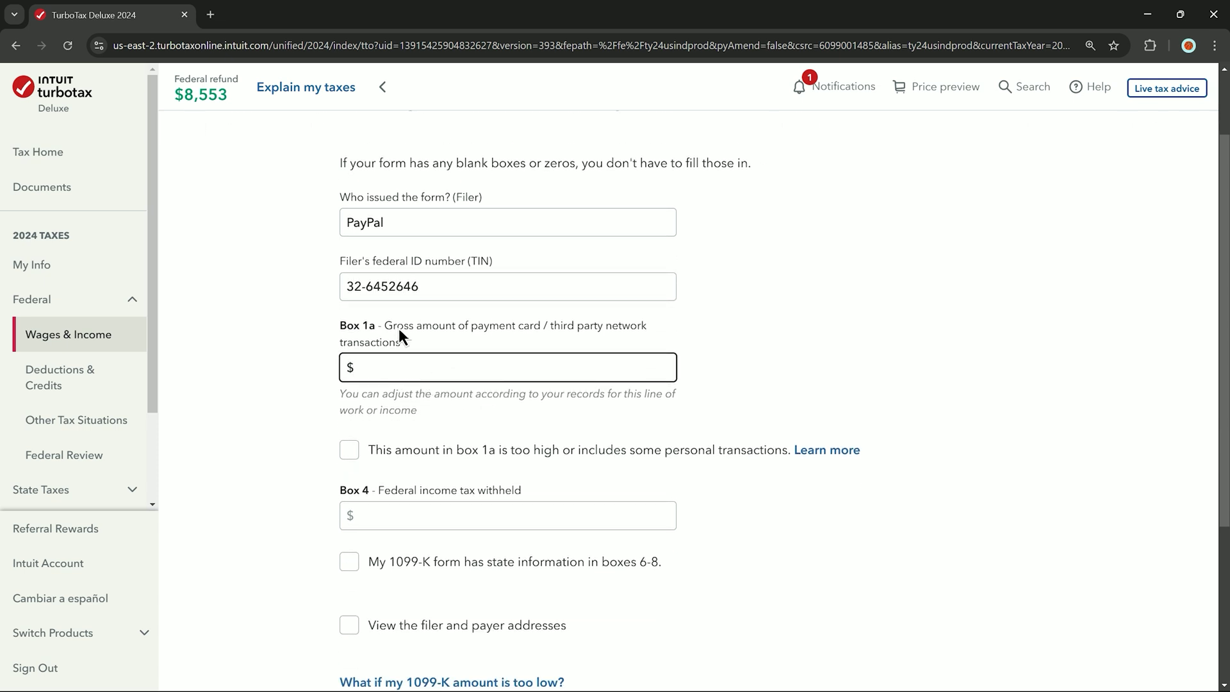
text(5000)
click(444, 400)
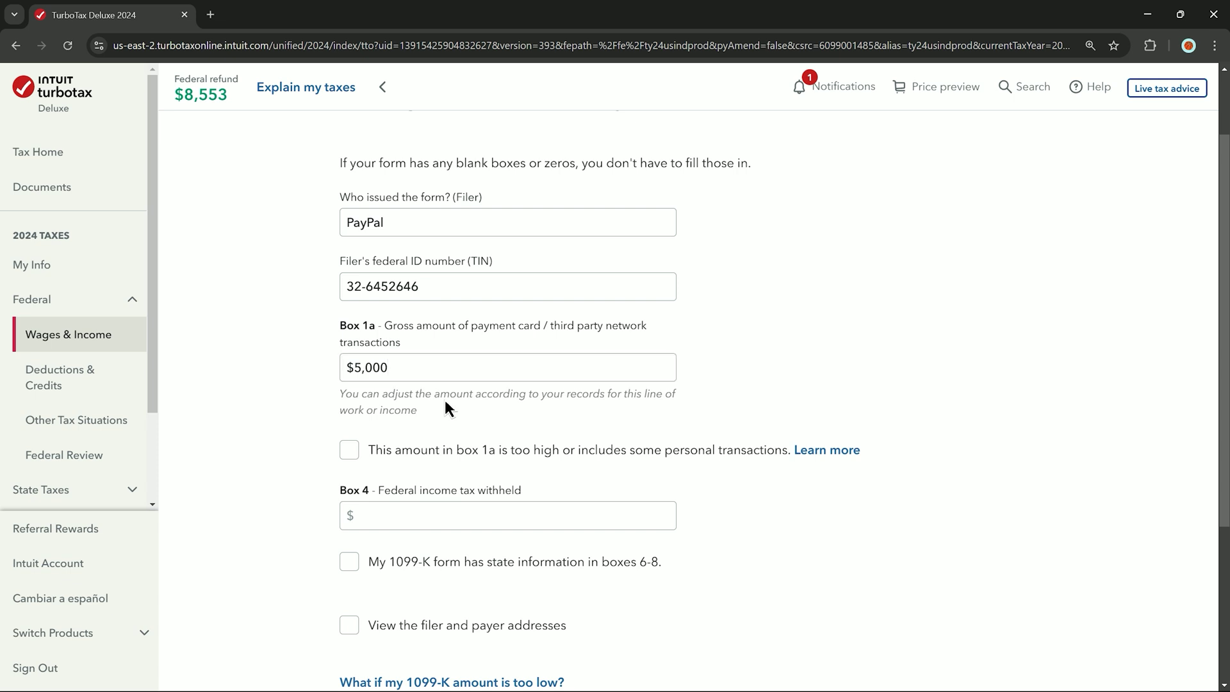
scroll(444, 399, down, 1)
click(442, 415)
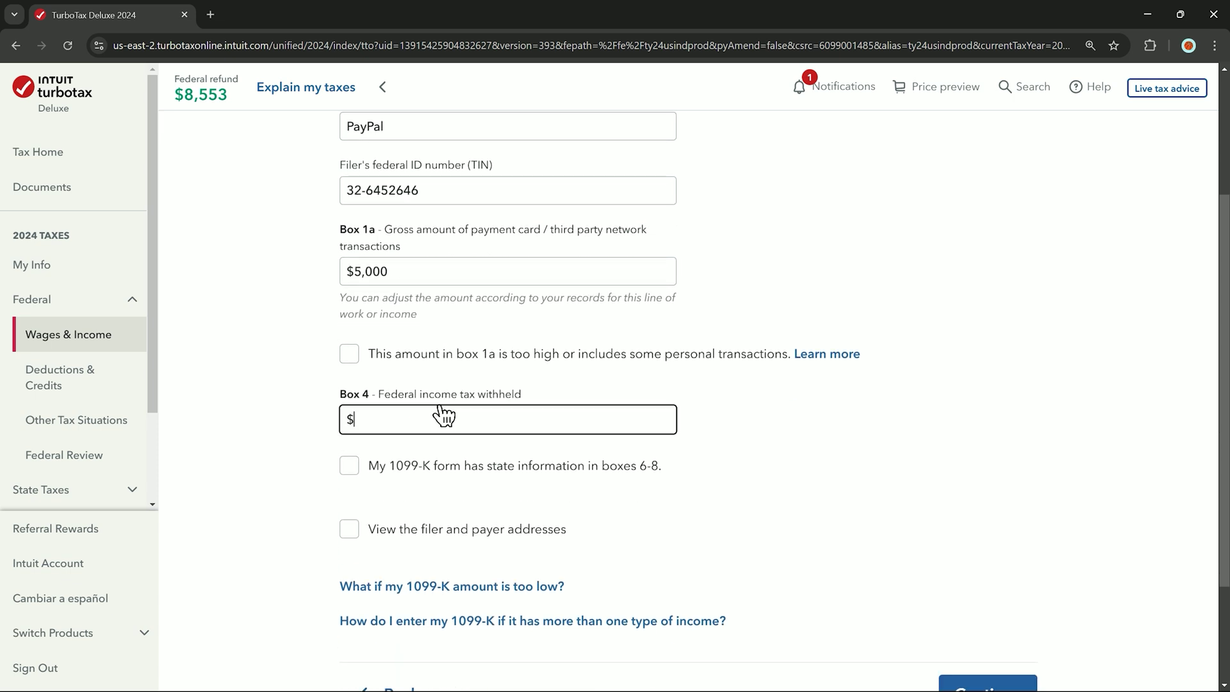
text(400)
click(588, 439)
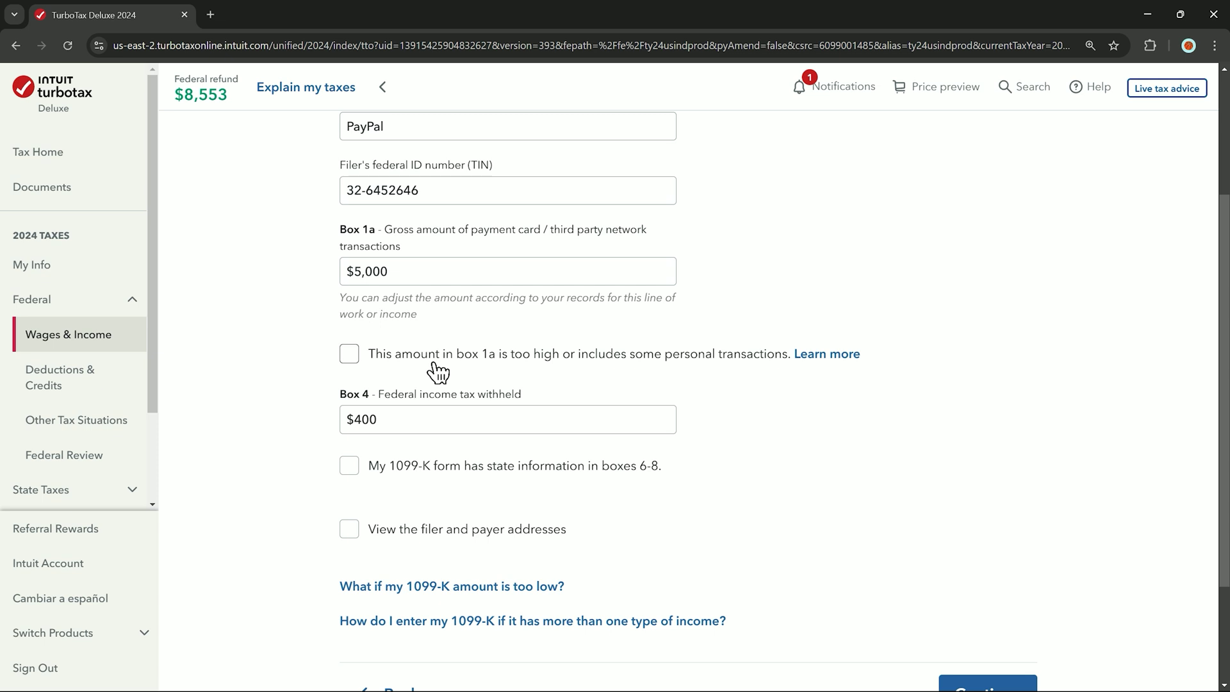
Flag Box 1a as too high and exclude $200 of personal transactions, leaving $4,800.00
click(428, 364)
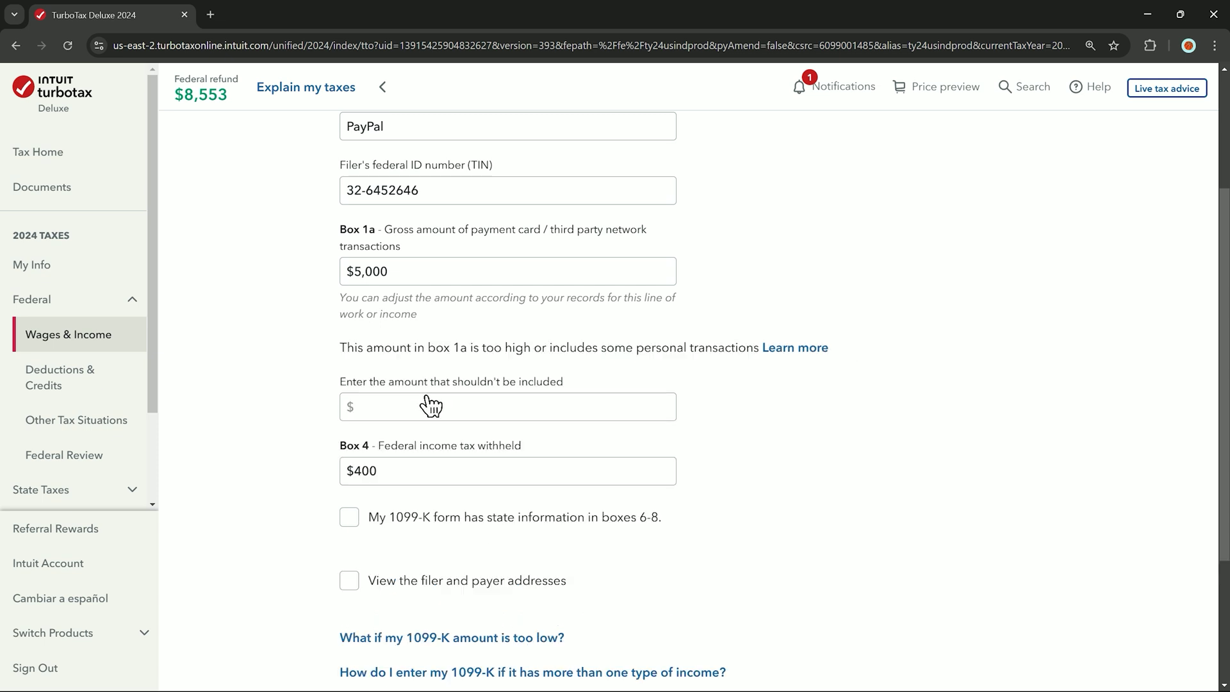
click(426, 406)
text(200)
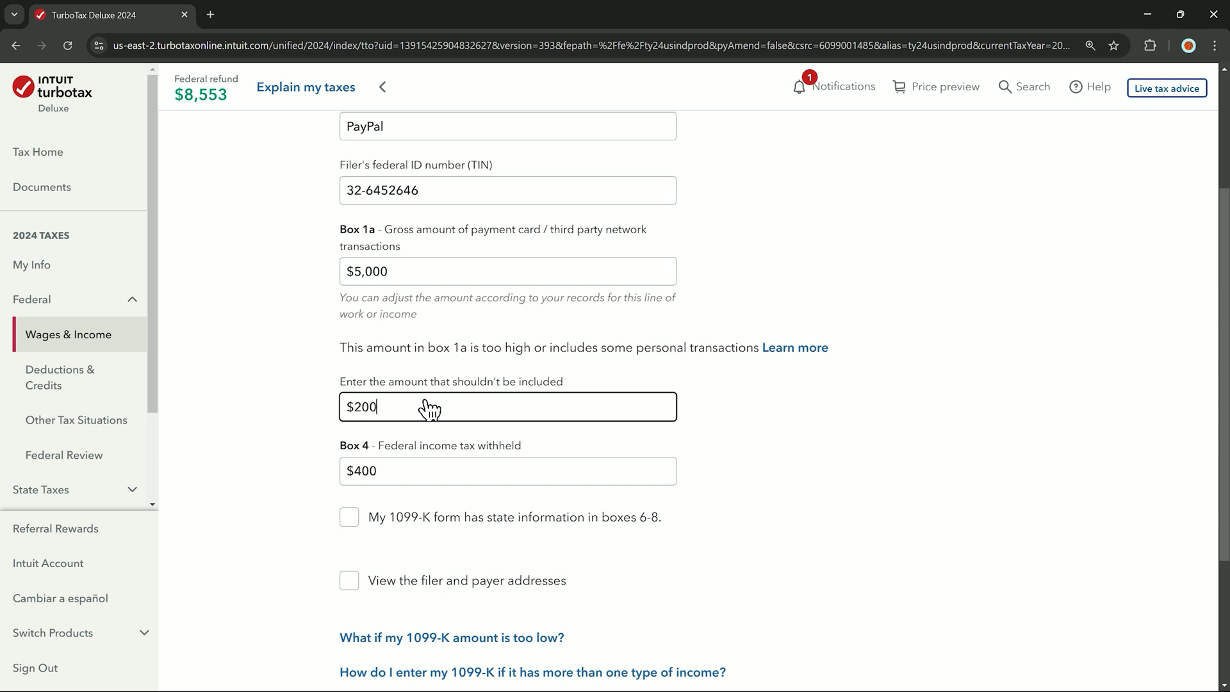
click(512, 432)
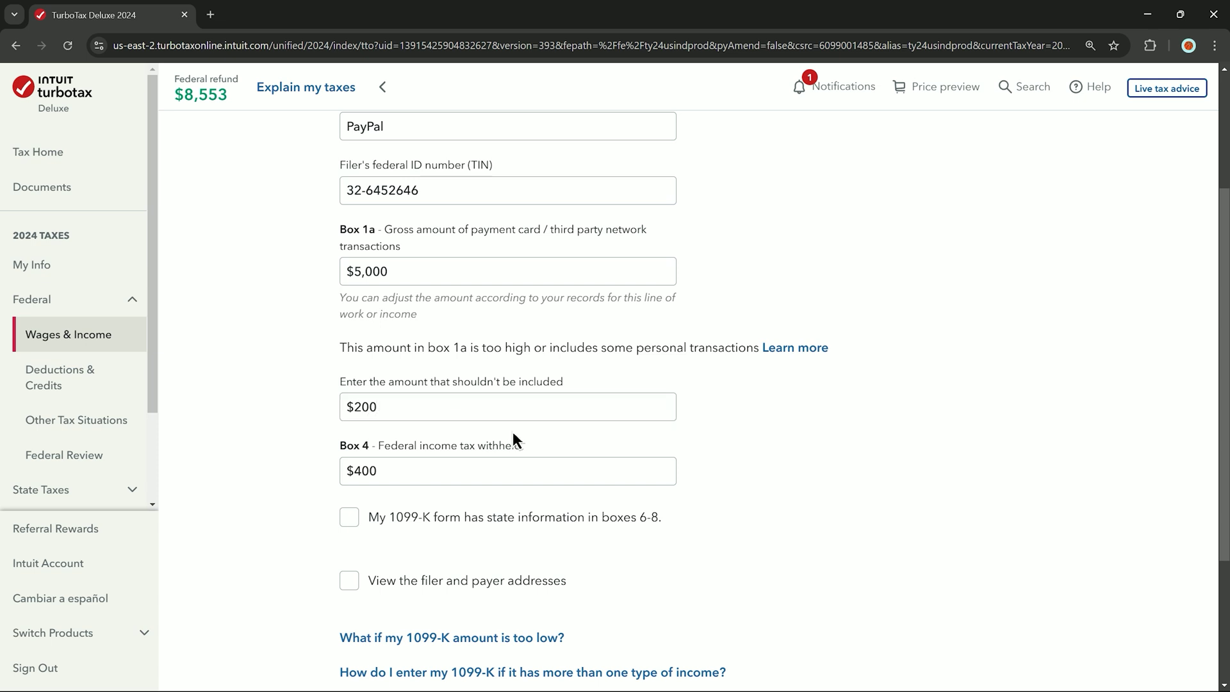
scroll(513, 432, down, 3)
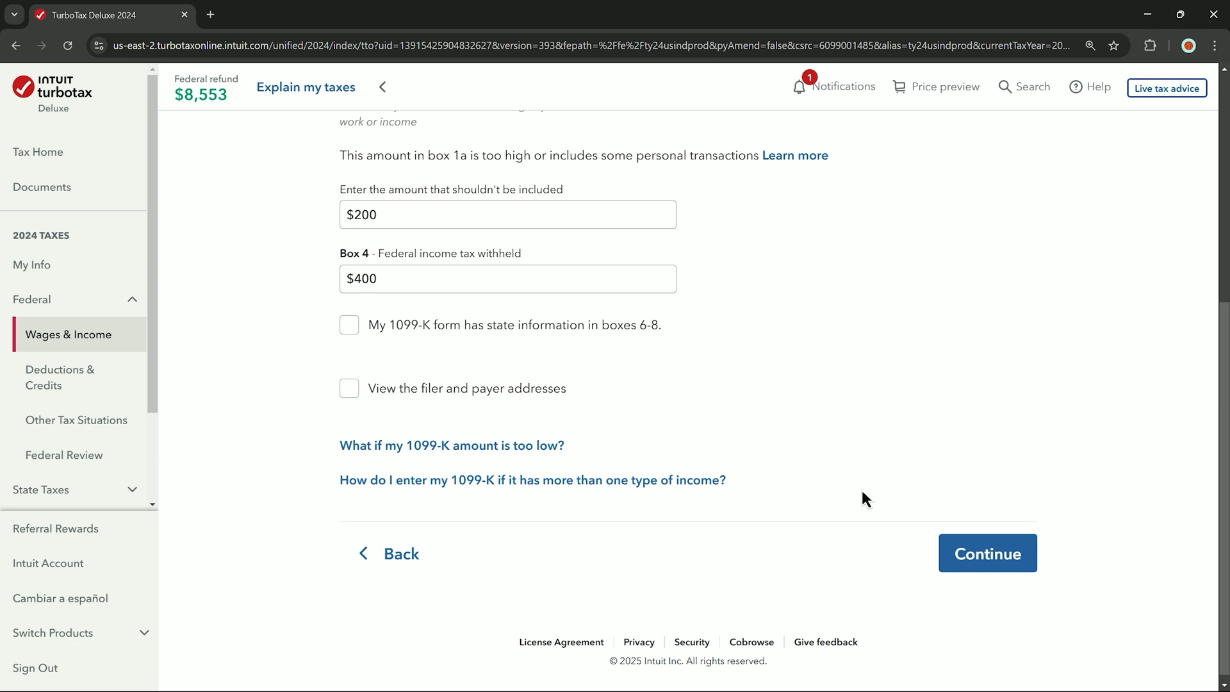
click(957, 551)
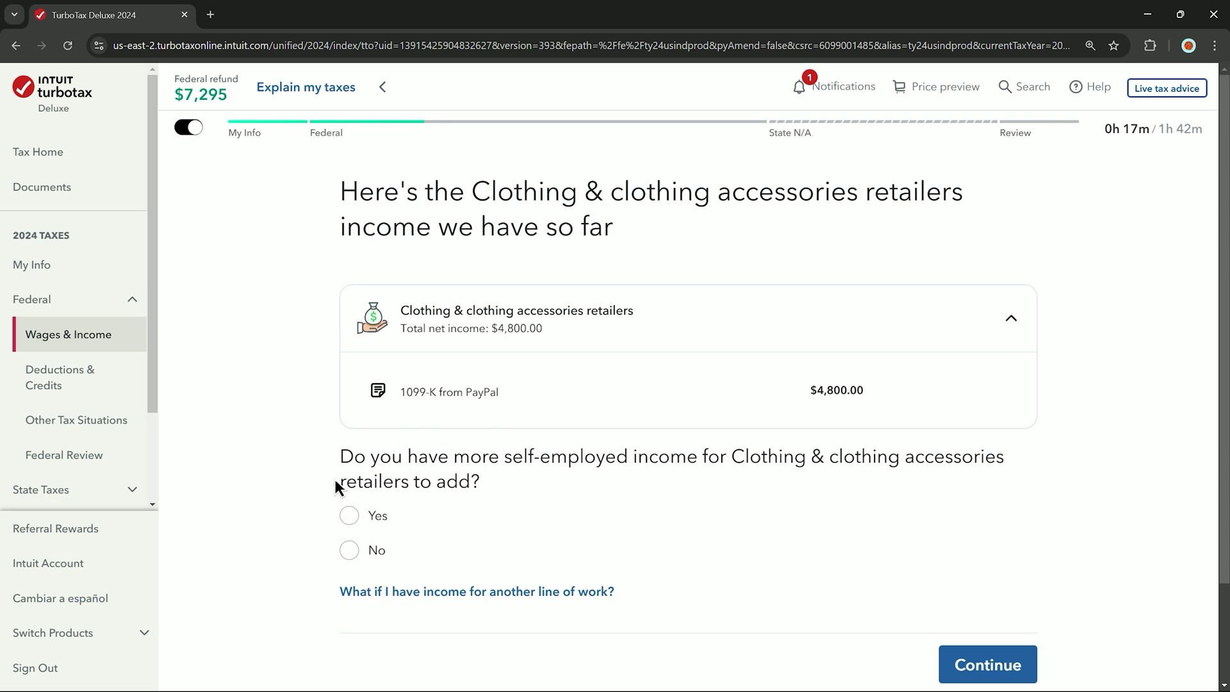
Add no more self-employed income, report no work expenses, and decline the Premium upgrade
click(349, 551)
click(987, 664)
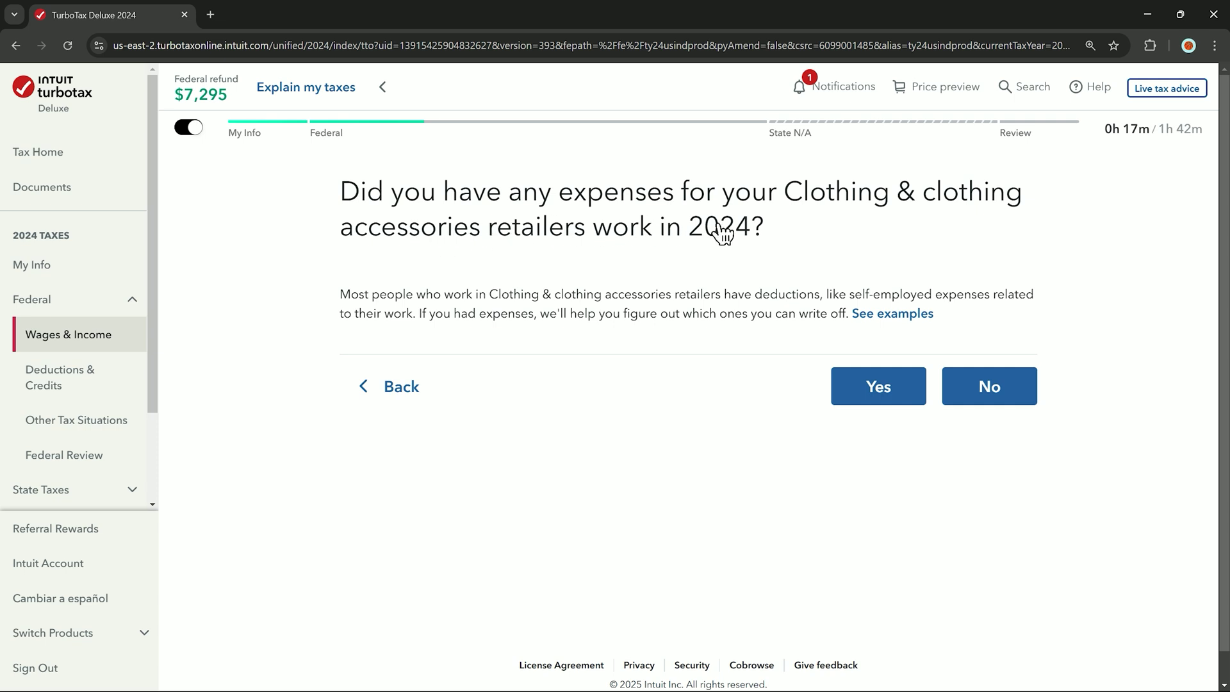
click(875, 387)
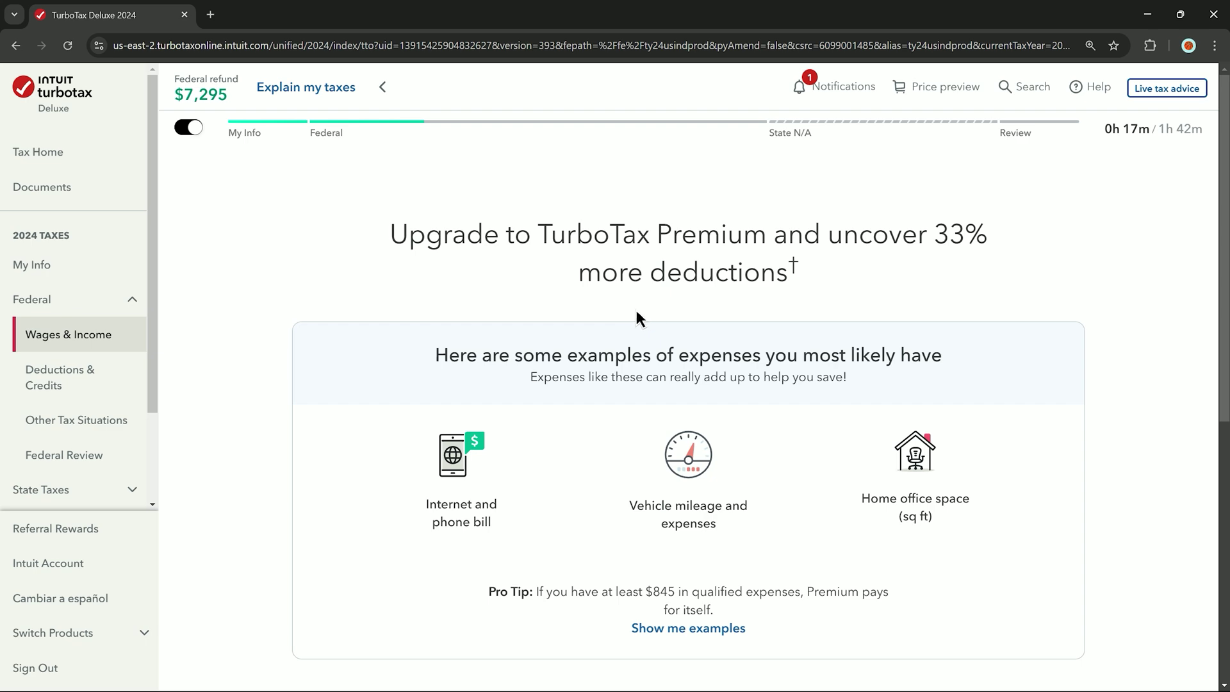
scroll(683, 288, down, 5)
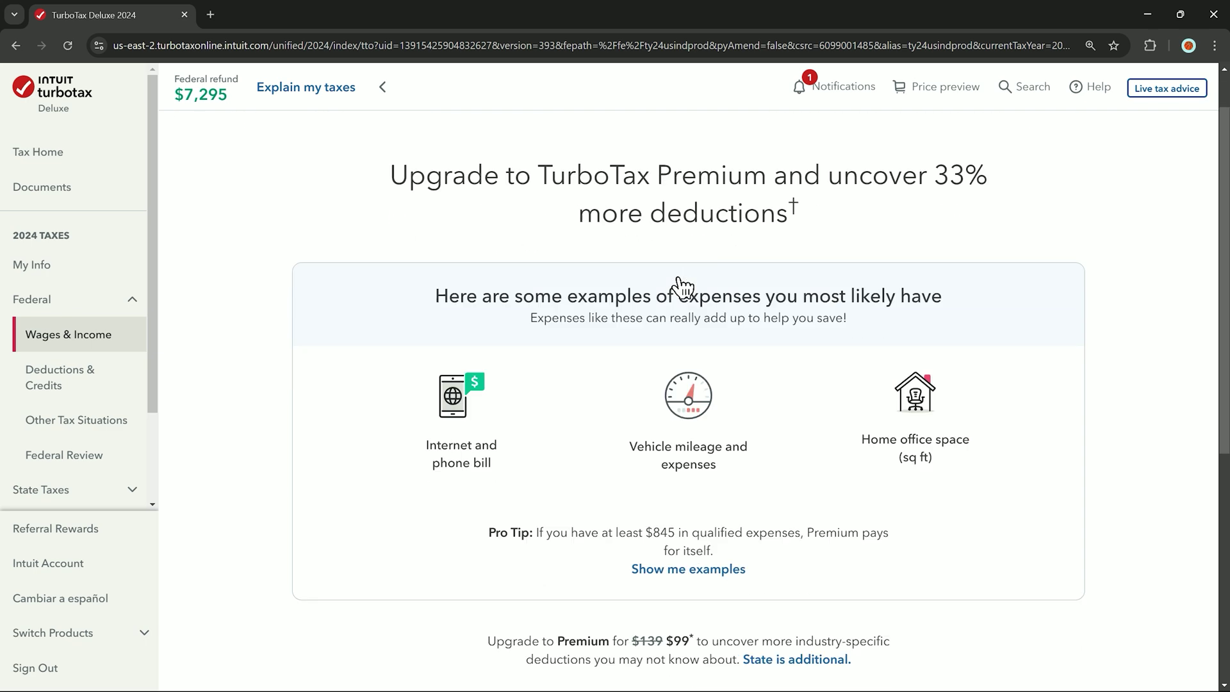
scroll(739, 404, down, 3)
click(813, 498)
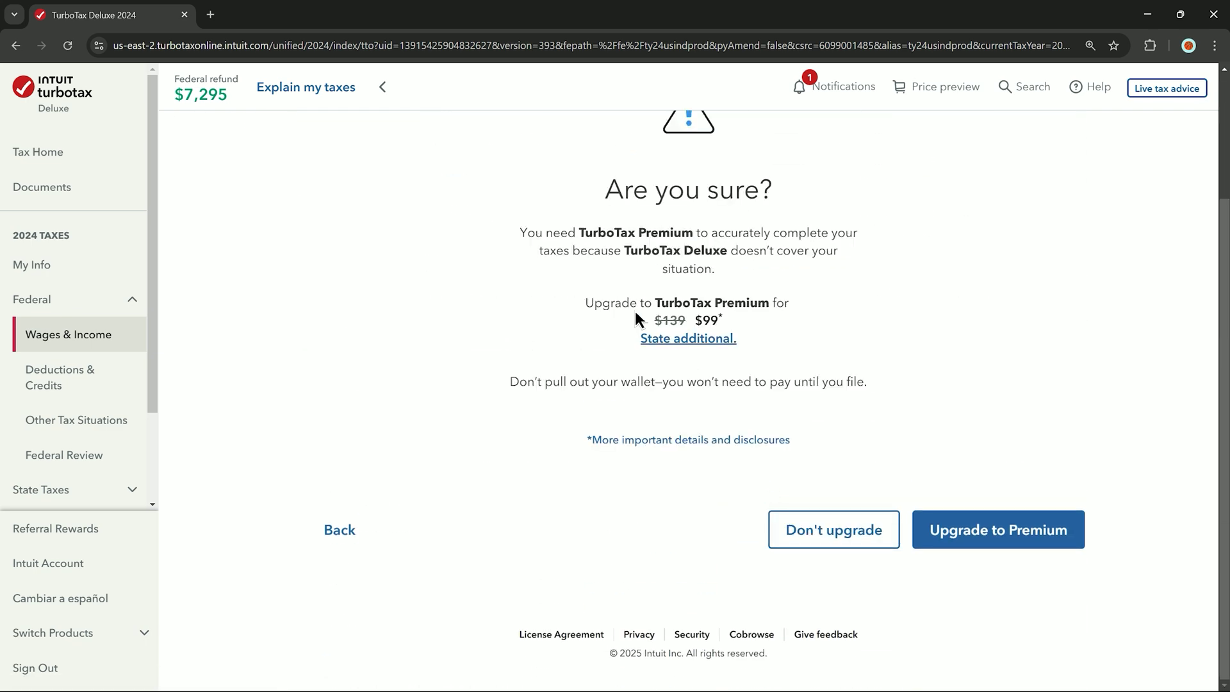
click(822, 538)
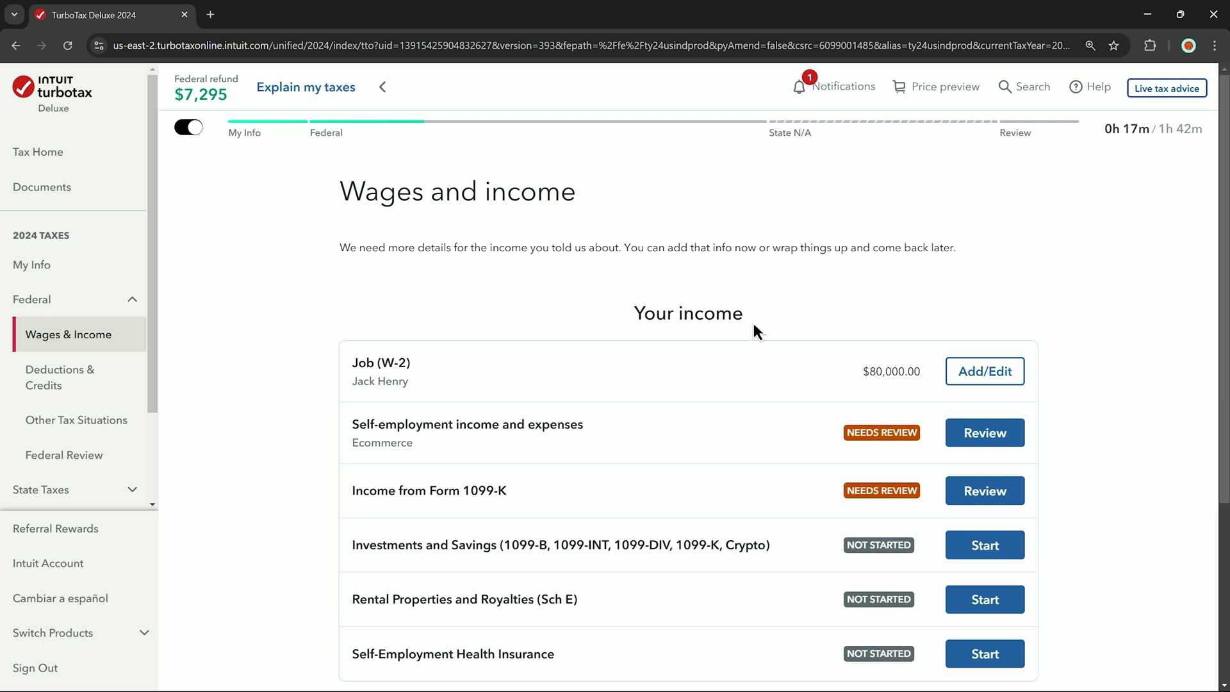
Reopen the Self-employment income and expenses row for review from Wages and income
scroll(753, 323, down, 2)
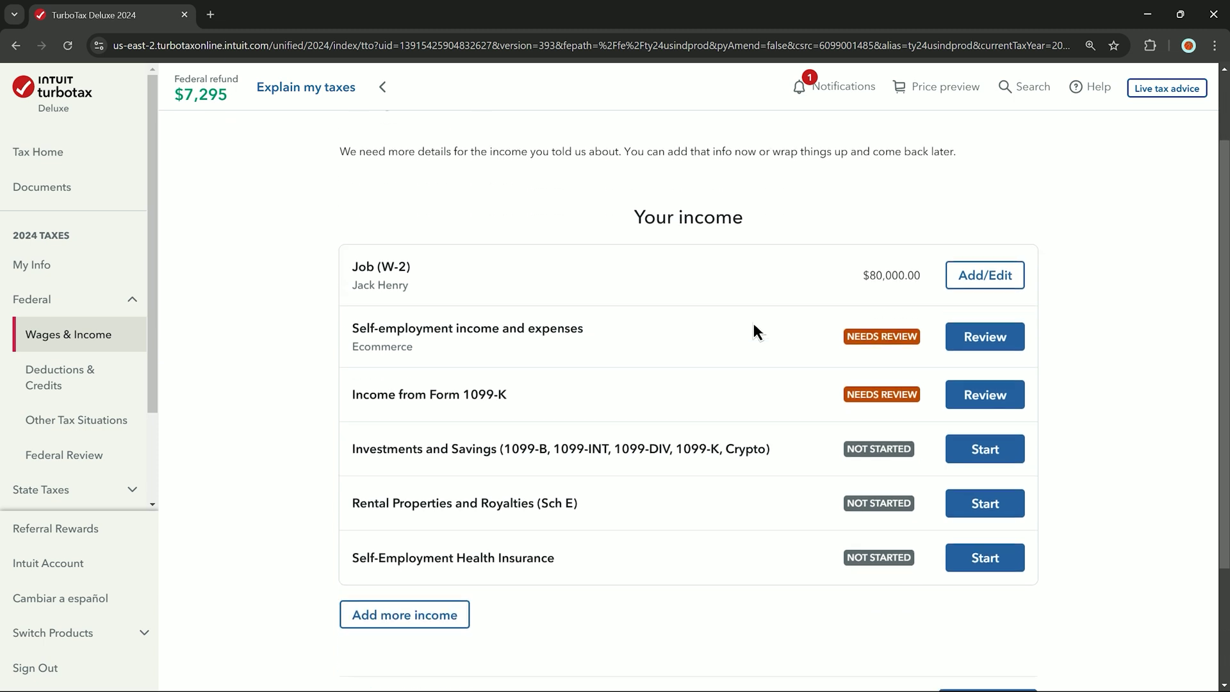
click(997, 347)
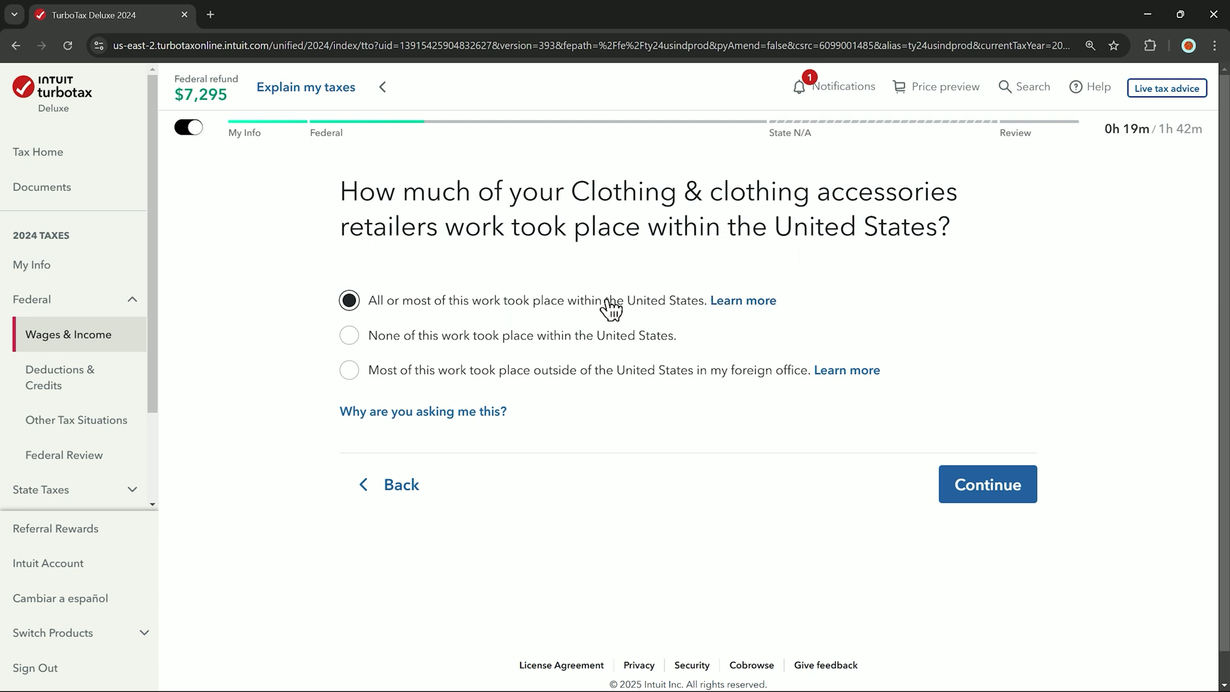
Confirm US work location, no former-employer work, no outside deductions, and no other line of work
click(964, 485)
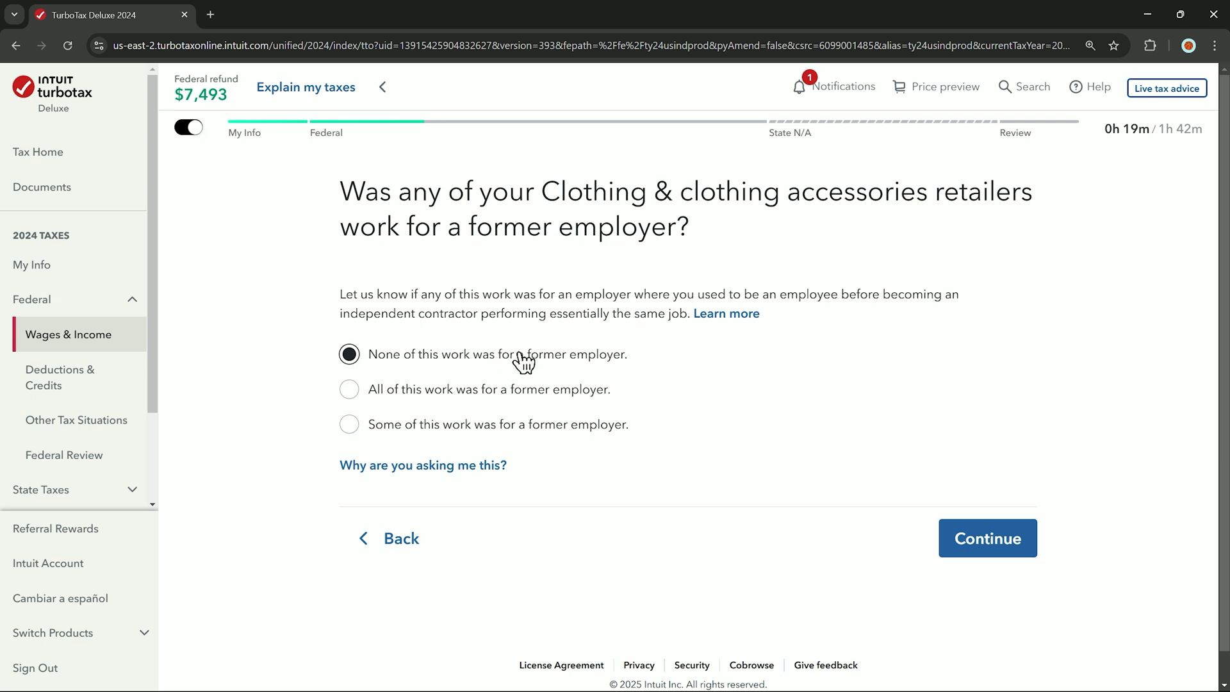
click(993, 556)
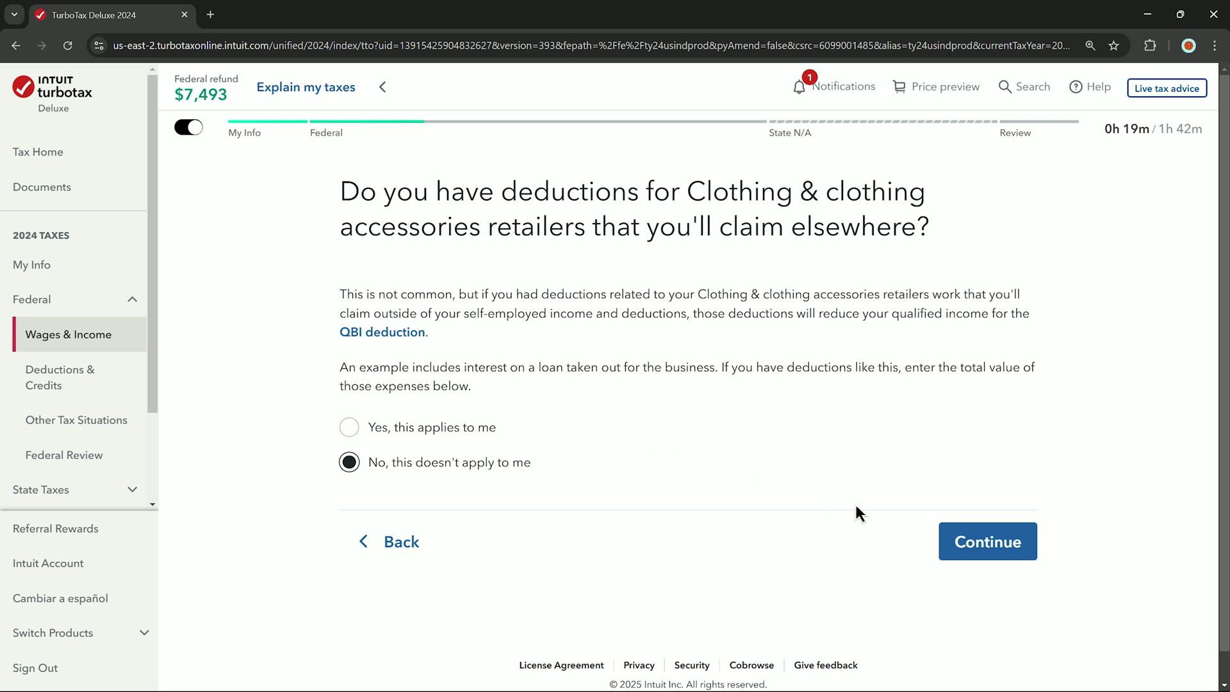
click(958, 545)
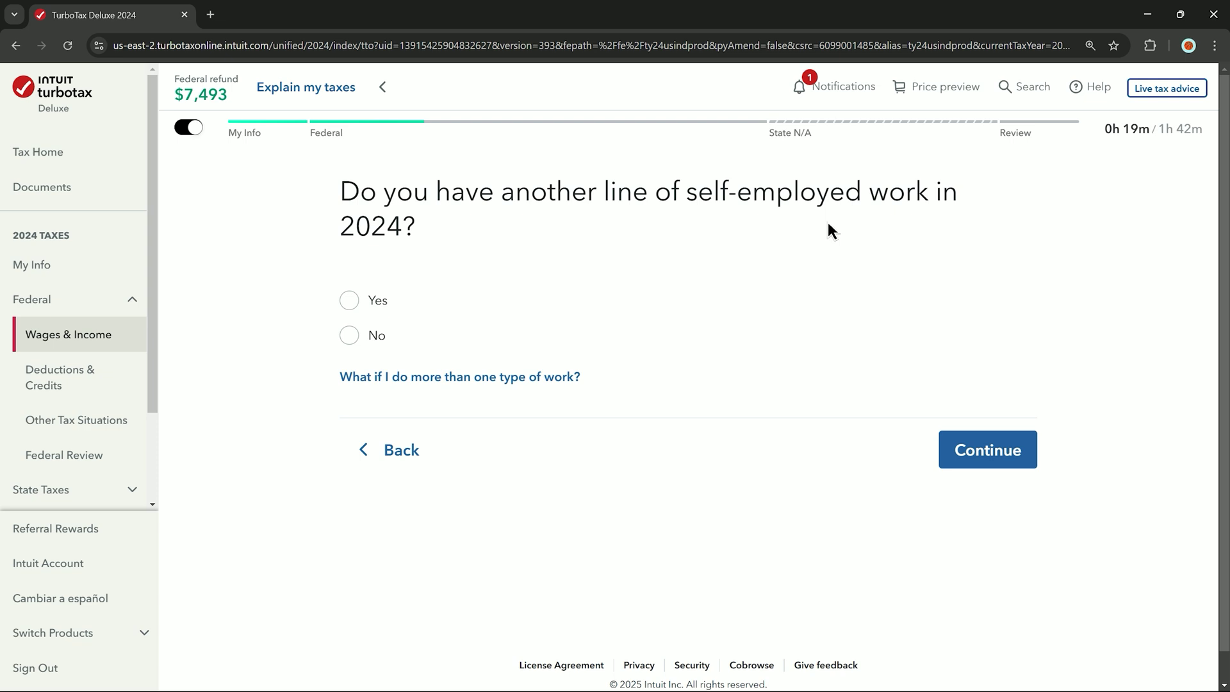
click(357, 346)
click(987, 457)
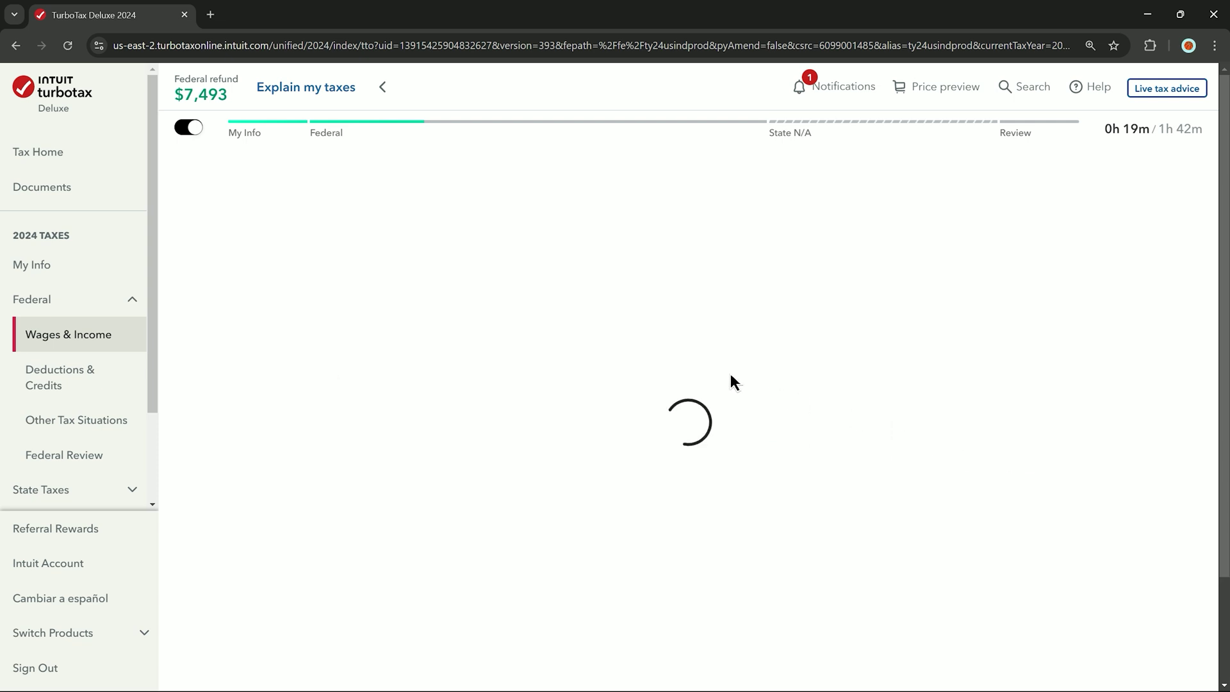
scroll(689, 384, down, 2)
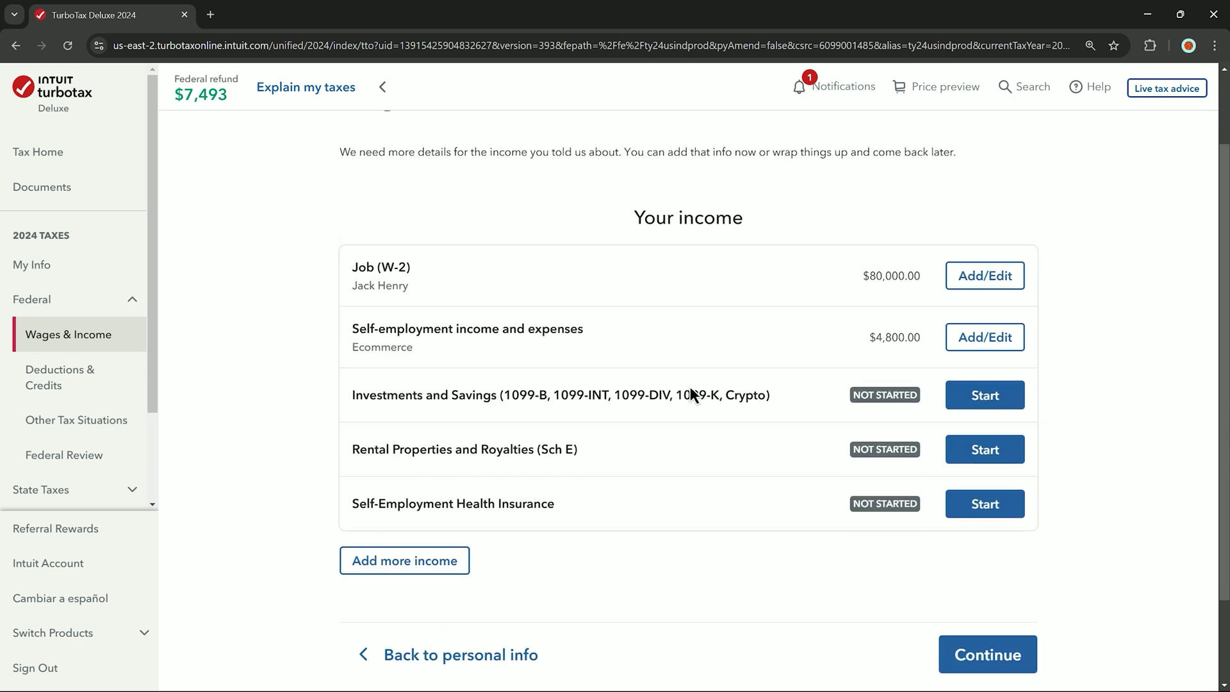